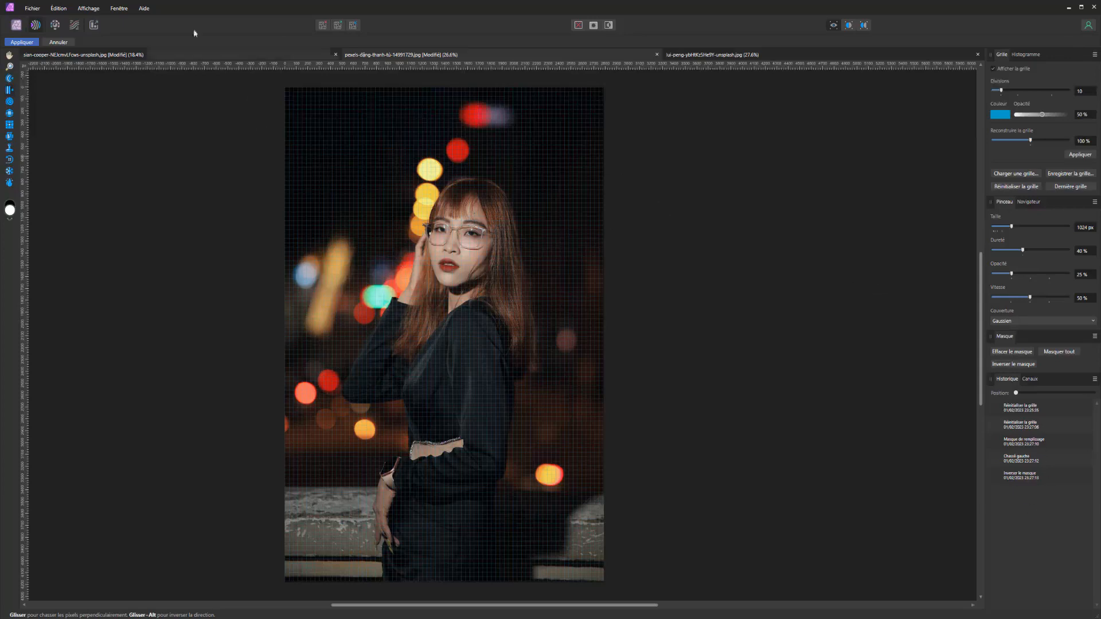
left_click(57, 10)
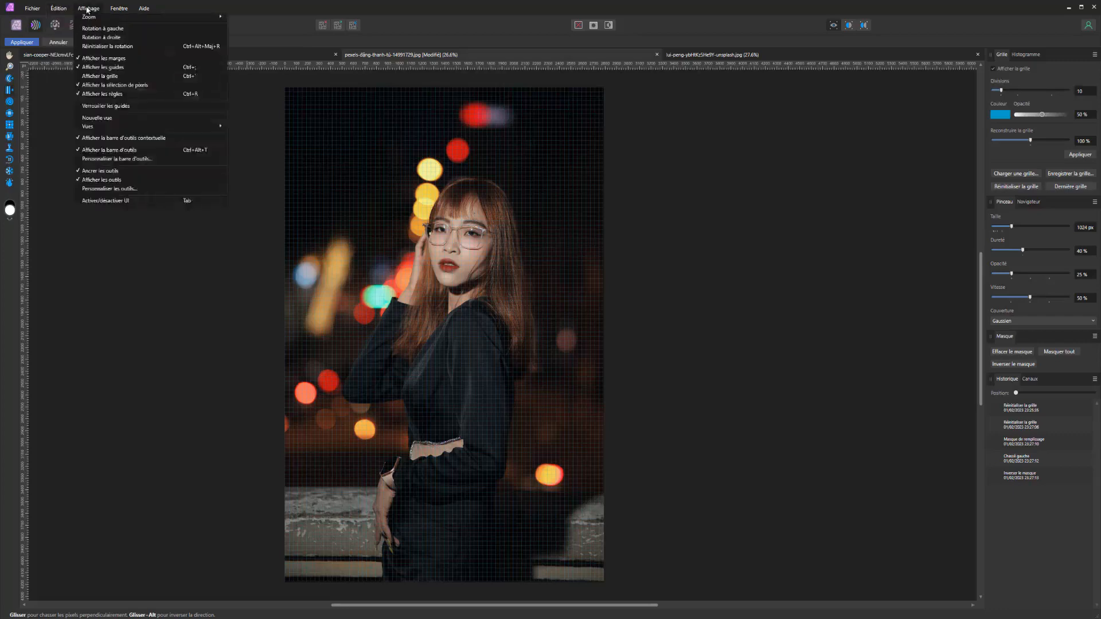
mouse_move(119, 9)
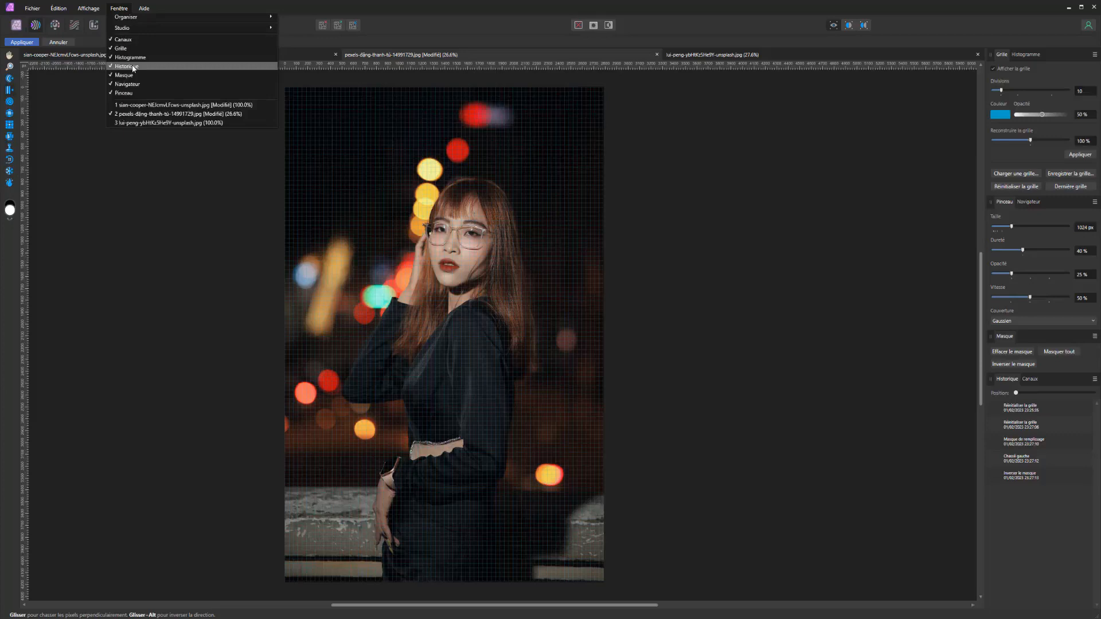
left_click(214, 326)
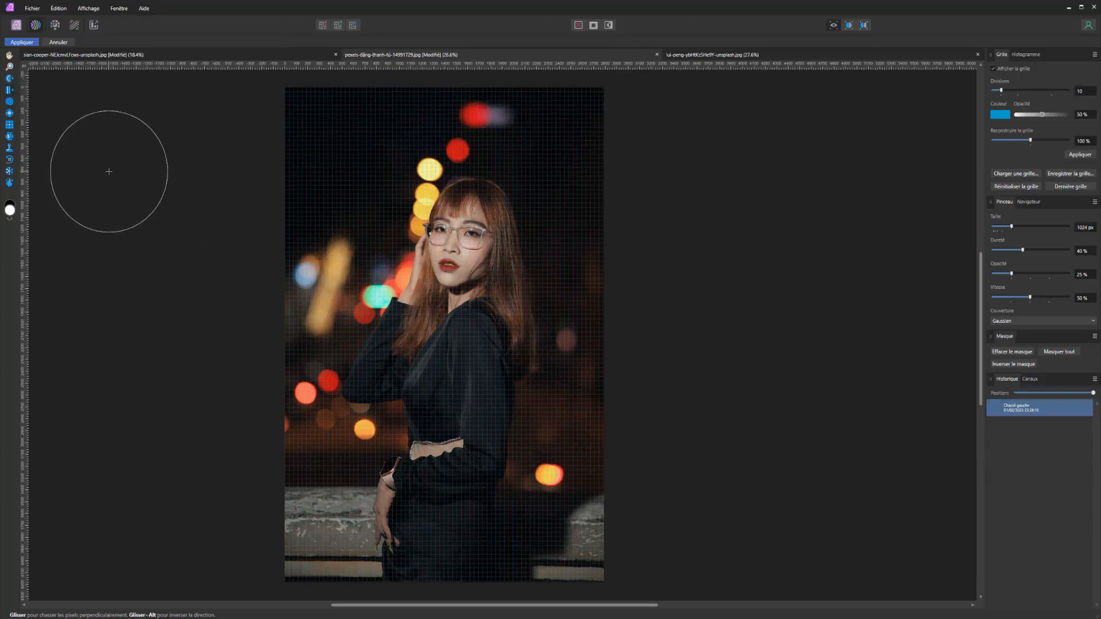
Examine the portrait with the panning and Zoom tools, moving around it and zooming repeatedly in and out
left_click(9, 55)
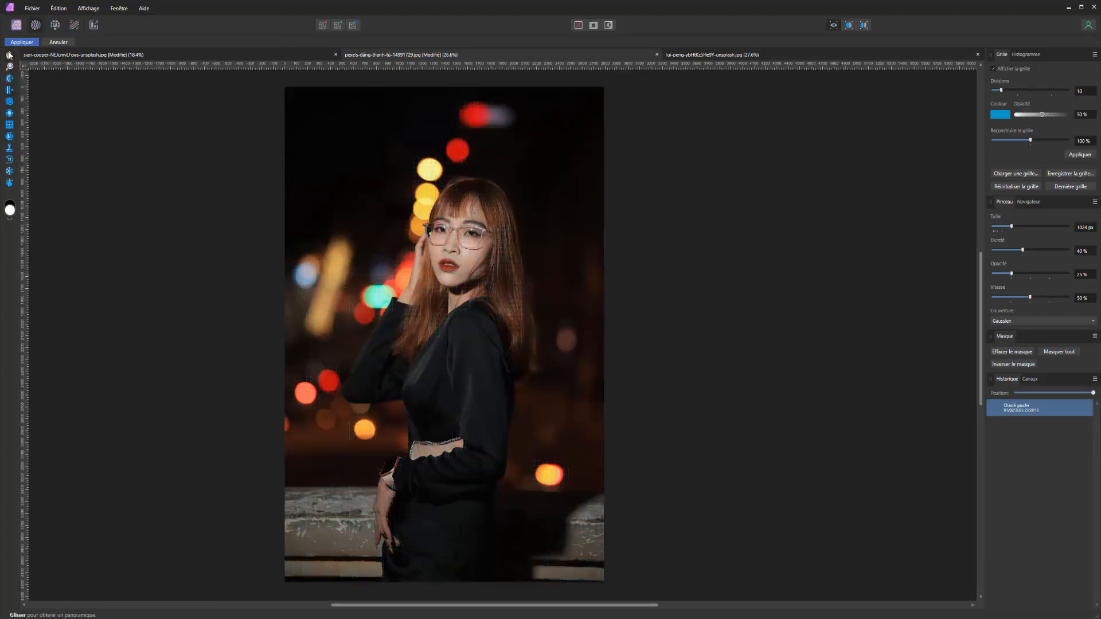
left_click_drag(404, 316, 362, 313)
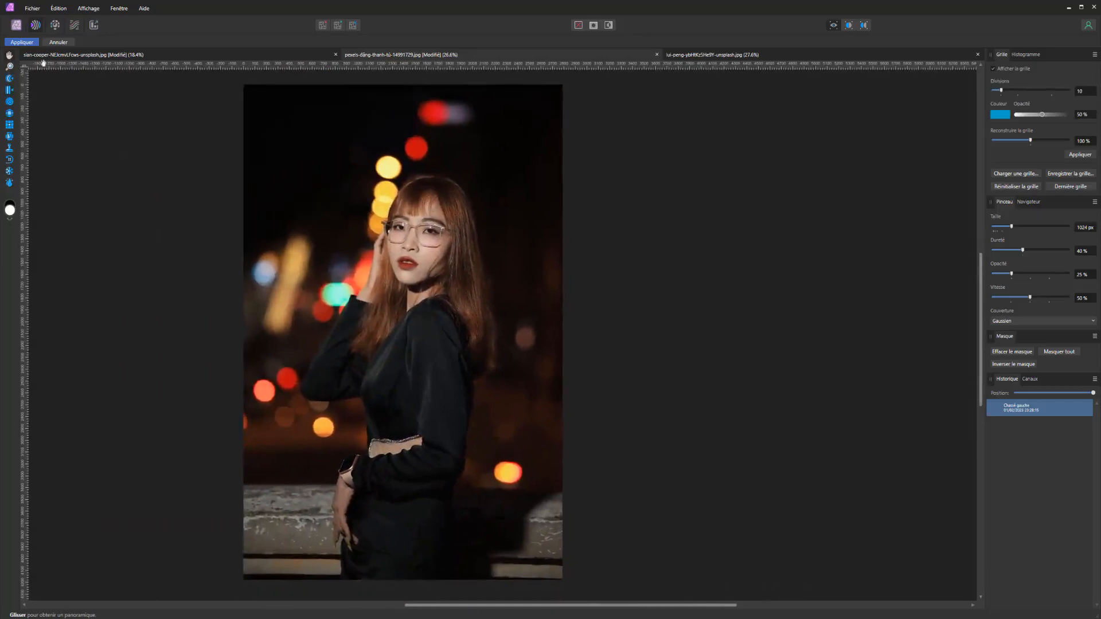
left_click(9, 67)
scroll(499, 273, "up", 2)
scroll(456, 293, "down", 2)
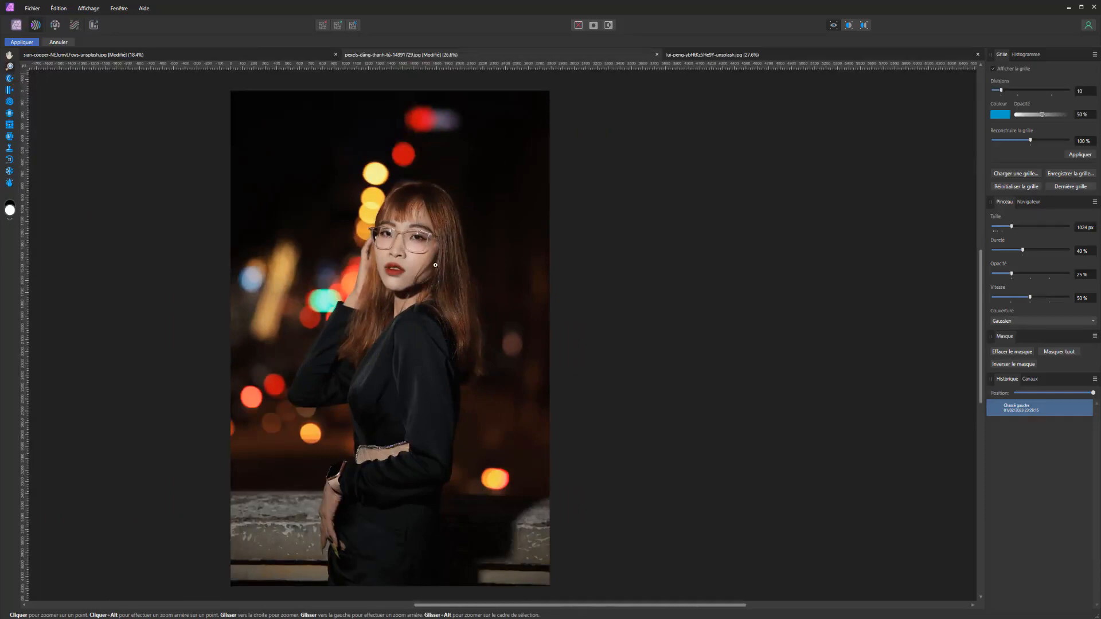
scroll(435, 265, "up", 1)
scroll(430, 253, "down", 1)
scroll(401, 237, "up", 1)
scroll(403, 234, "down", 1)
scroll(403, 234, "up", 1)
scroll(423, 225, "down", 1)
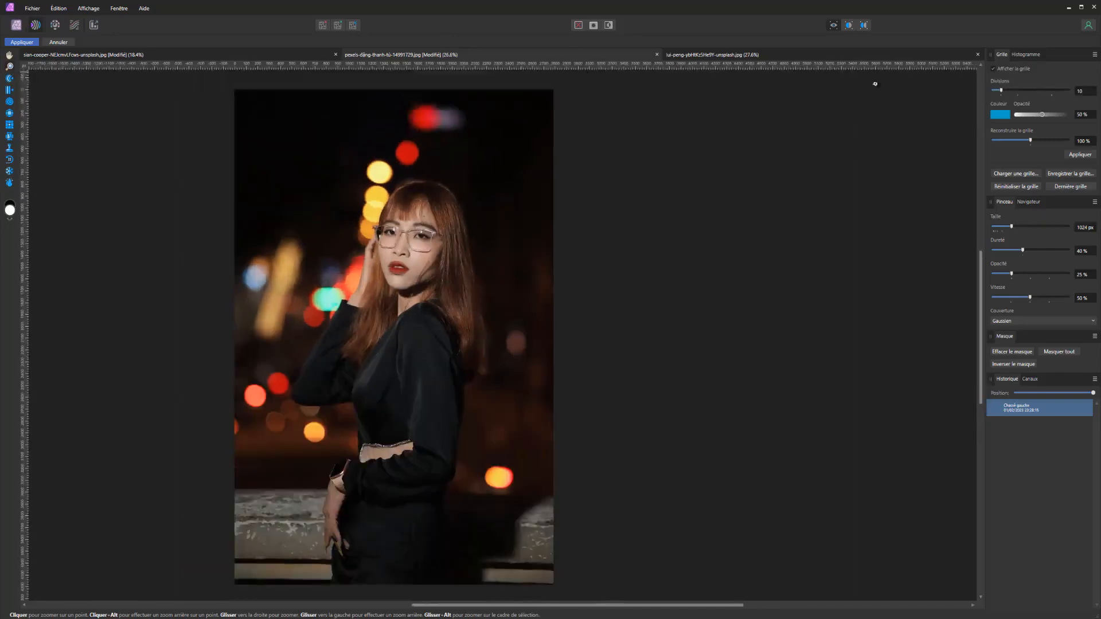
Set the liquify mesh divisions to 27 and toggle the document grid display
left_click_drag(1024, 91, 1029, 91)
key("ctrl+minus")
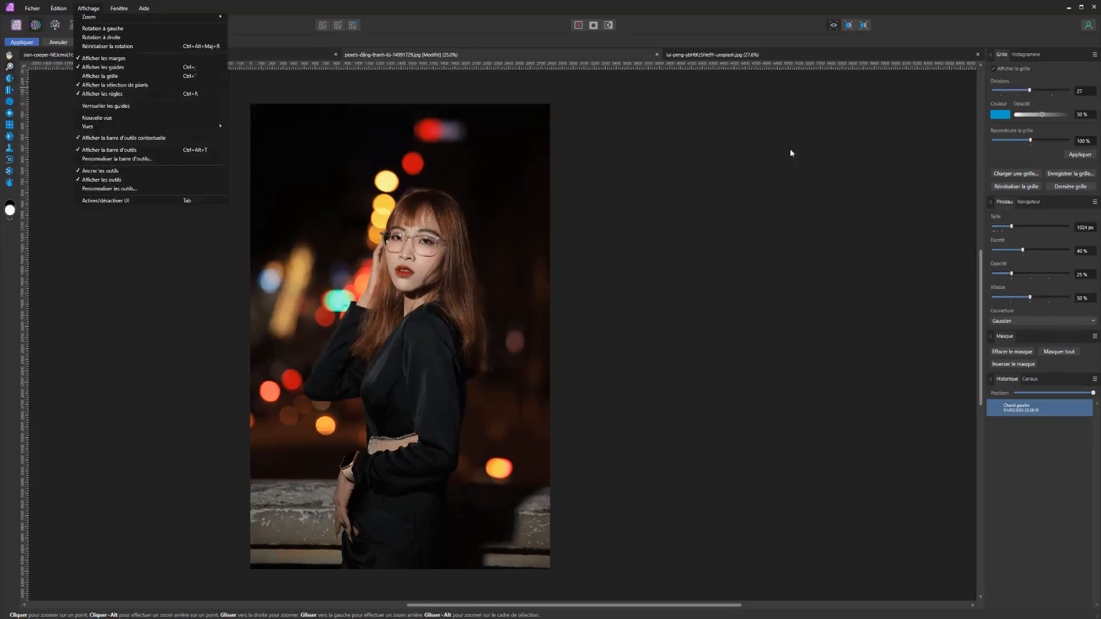
left_click(112, 77)
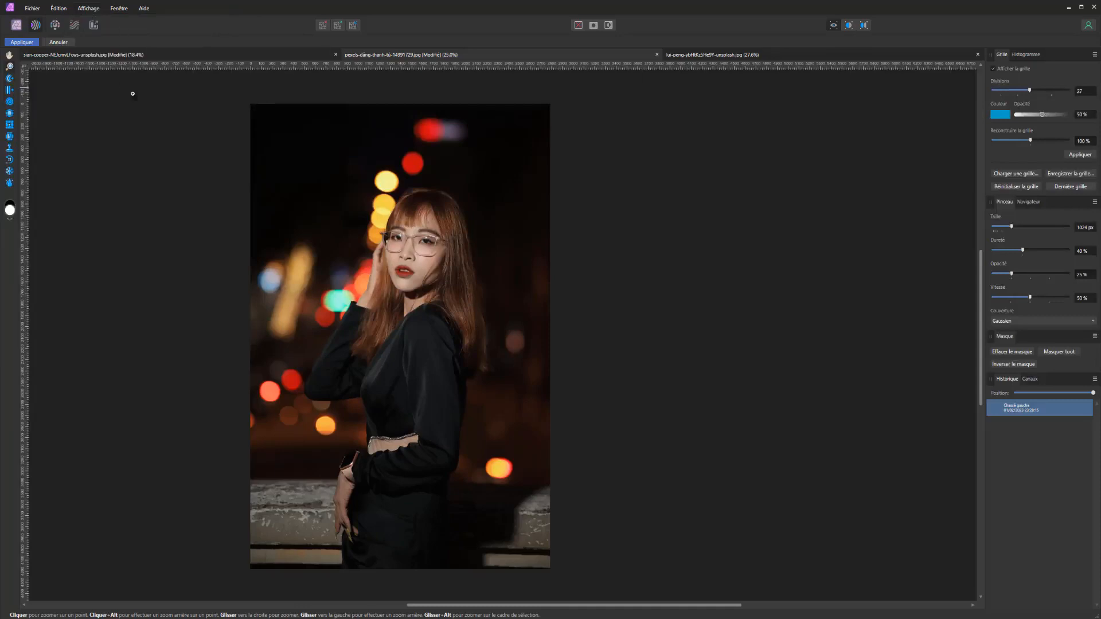
scroll(284, 256, "up", 3)
scroll(322, 311, "down", 1)
Look at the giraffe document, return to the portrait and set its liquify mesh to 20 divisions and 69% opacity
left_click(218, 55)
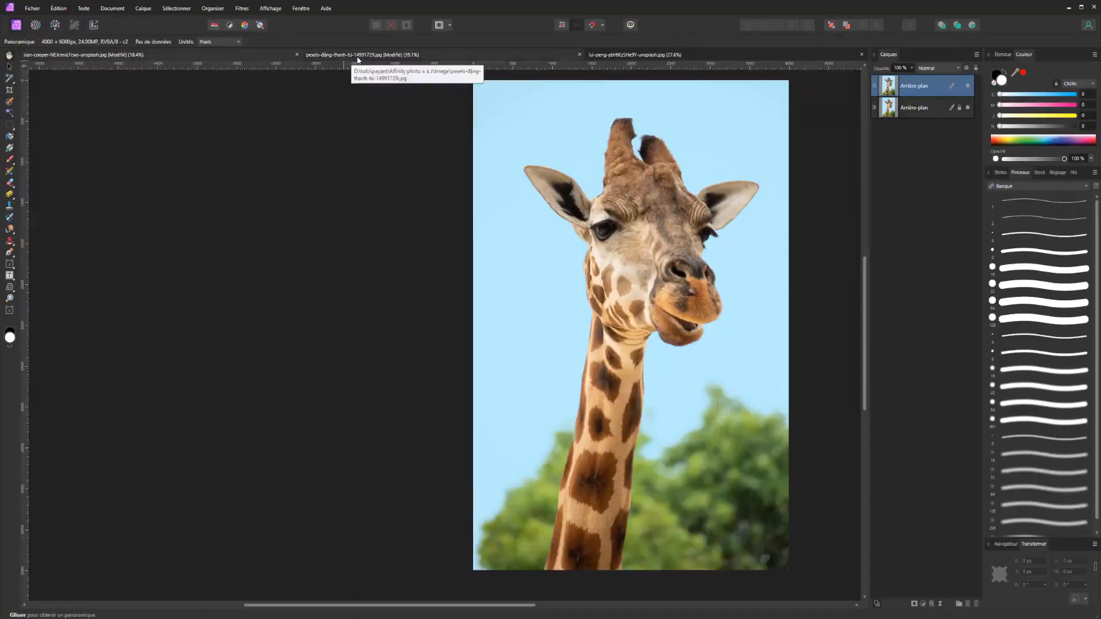
left_click(357, 56)
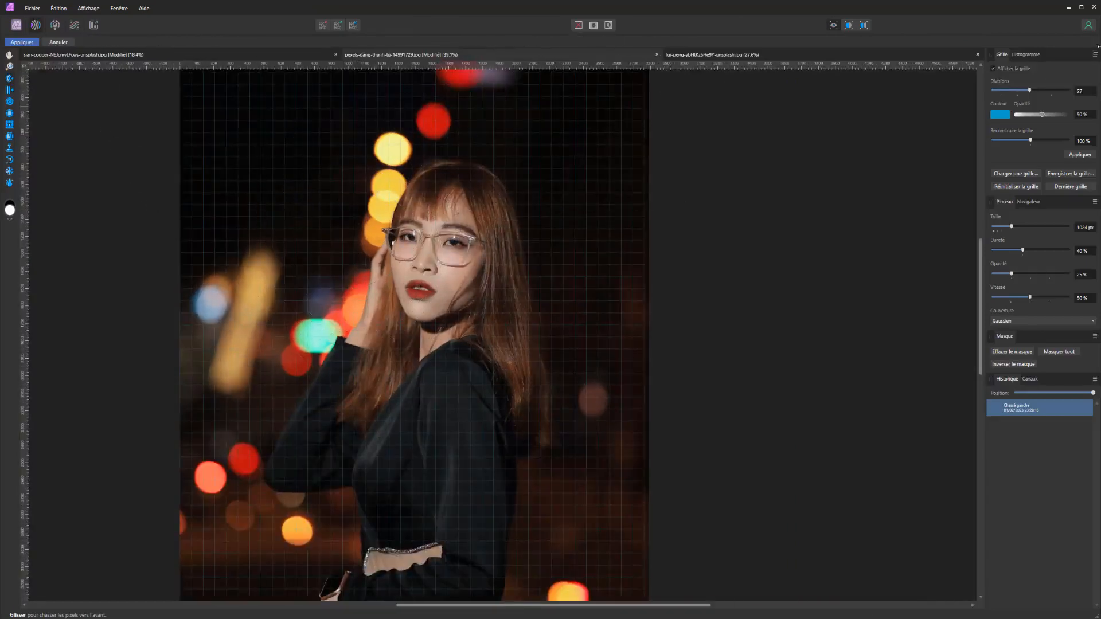
left_click_drag(1023, 90, 1056, 124)
left_click(999, 117)
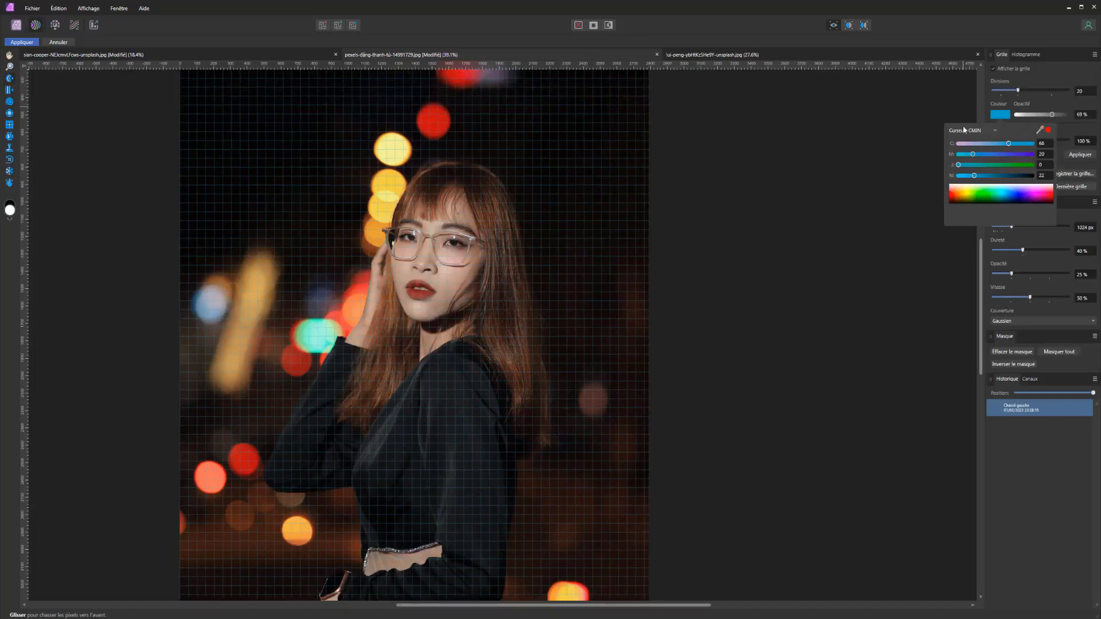
left_click(1004, 115)
Distort the portrait heavily by pushing pixels forward, and reconstruct the mesh to remove the distortion
mouse_move(1030, 143)
left_mouse_down()
mouse_move(993, 141)
mouse_move(1033, 140)
left_mouse_up()
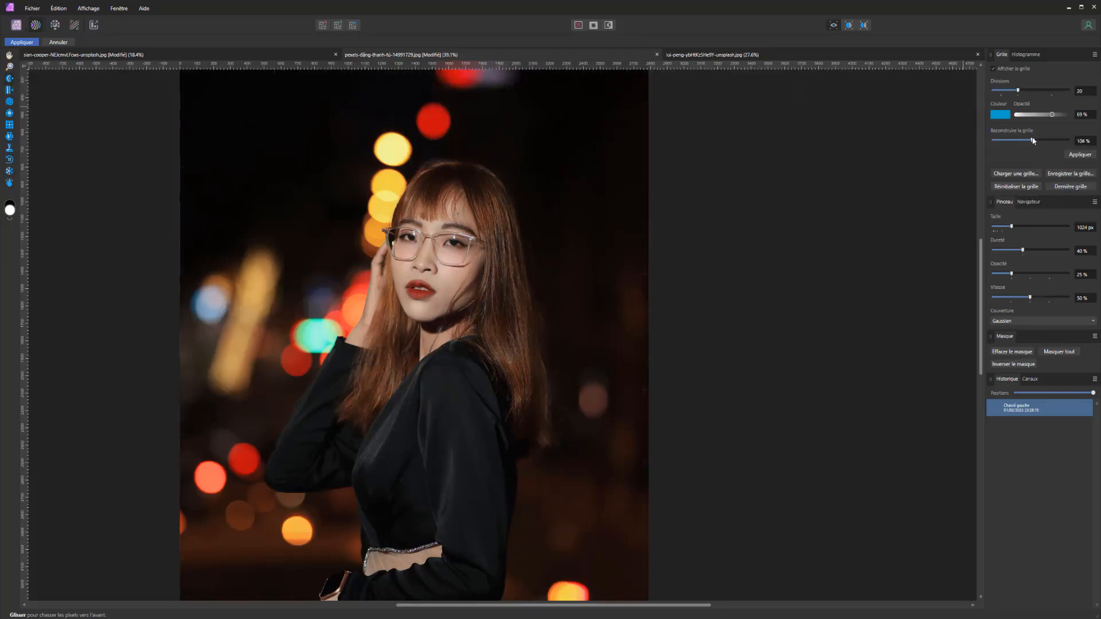
mouse_move(550, 269)
left_mouse_down()
mouse_move(334, 299)
mouse_move(526, 312)
mouse_move(405, 528)
mouse_move(450, 309)
mouse_move(782, 264)
left_mouse_up()
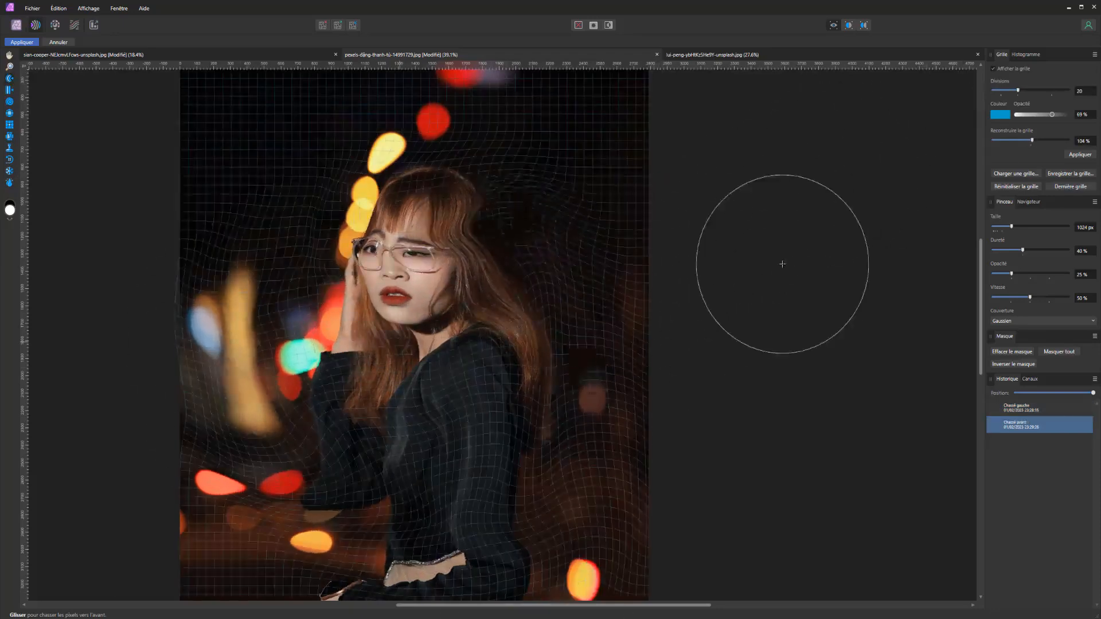
mouse_move(1034, 141)
left_mouse_down()
mouse_move(975, 138)
mouse_move(1067, 139)
mouse_move(970, 133)
left_mouse_up()
left_click(1072, 153)
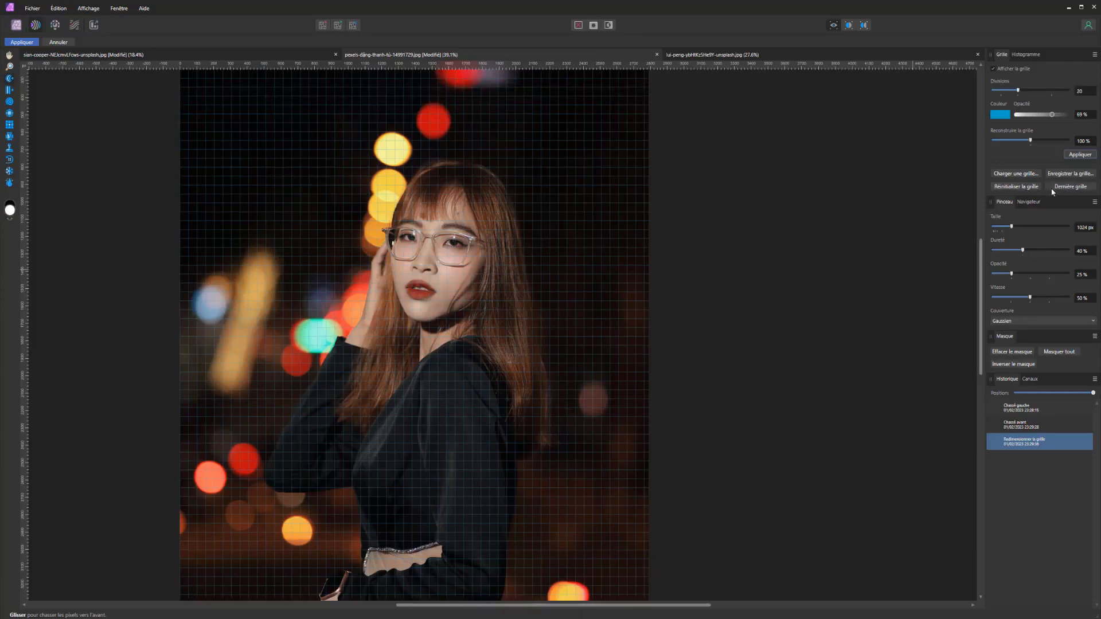
Check the histogram, test a push stroke with a brush of 1888 px, and reduce the brush size to 470.3 px
left_click(1024, 55)
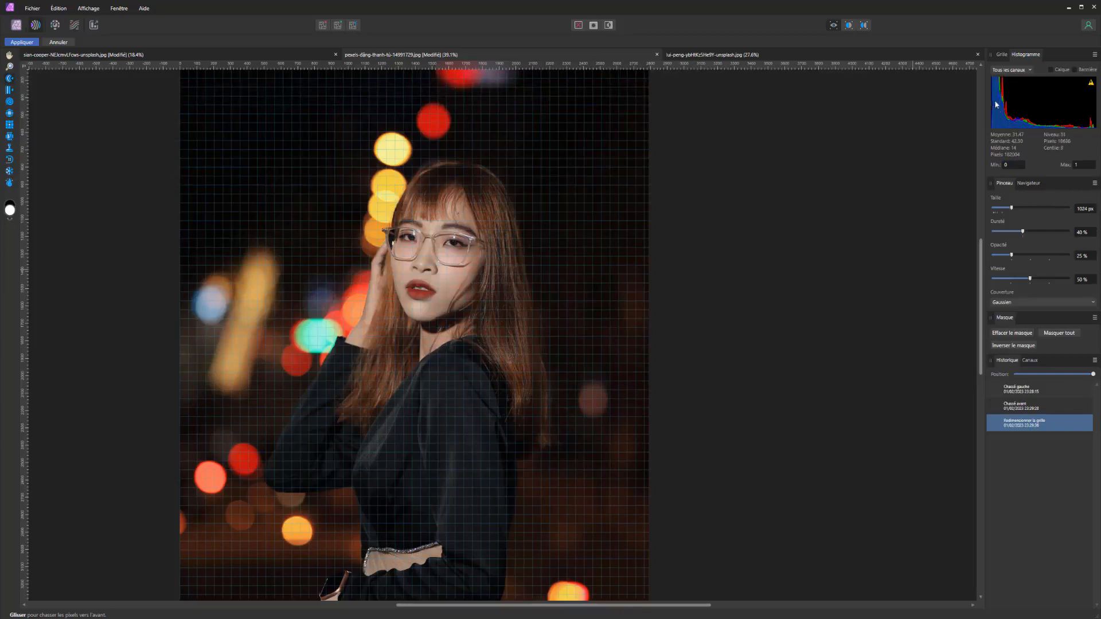
left_click(1002, 54)
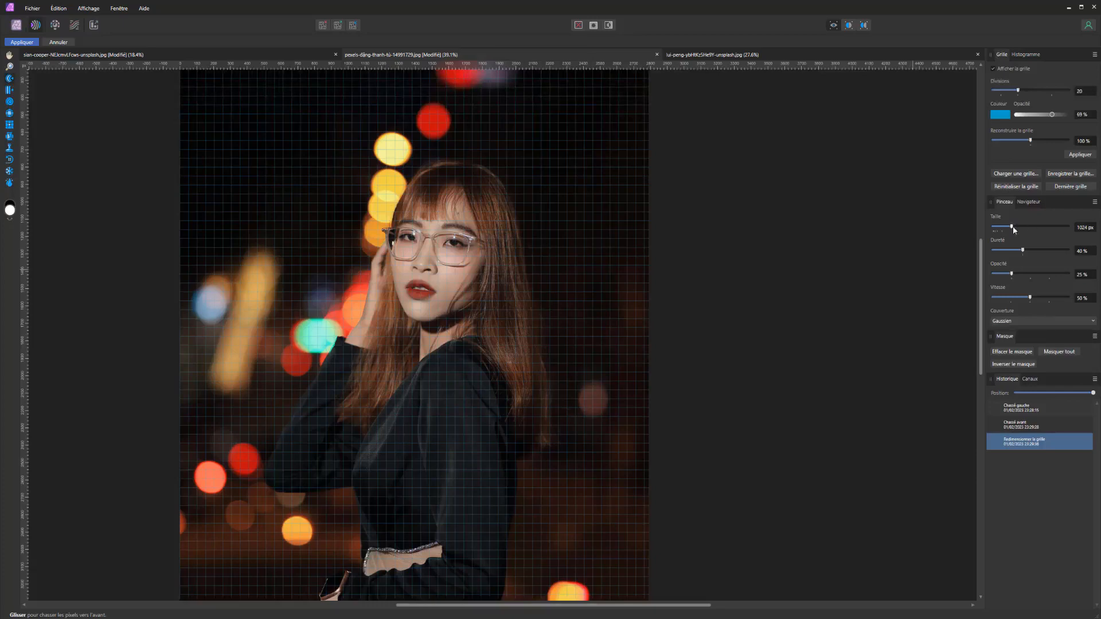
left_click_drag(1038, 226, 1027, 227)
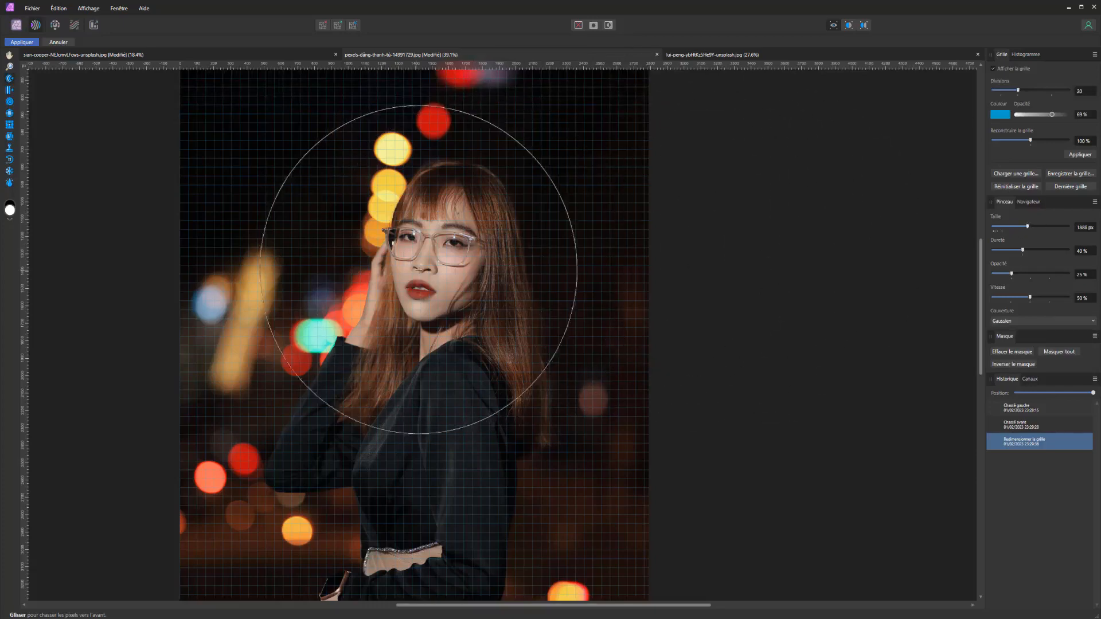
left_click_drag(431, 267, 234, 259)
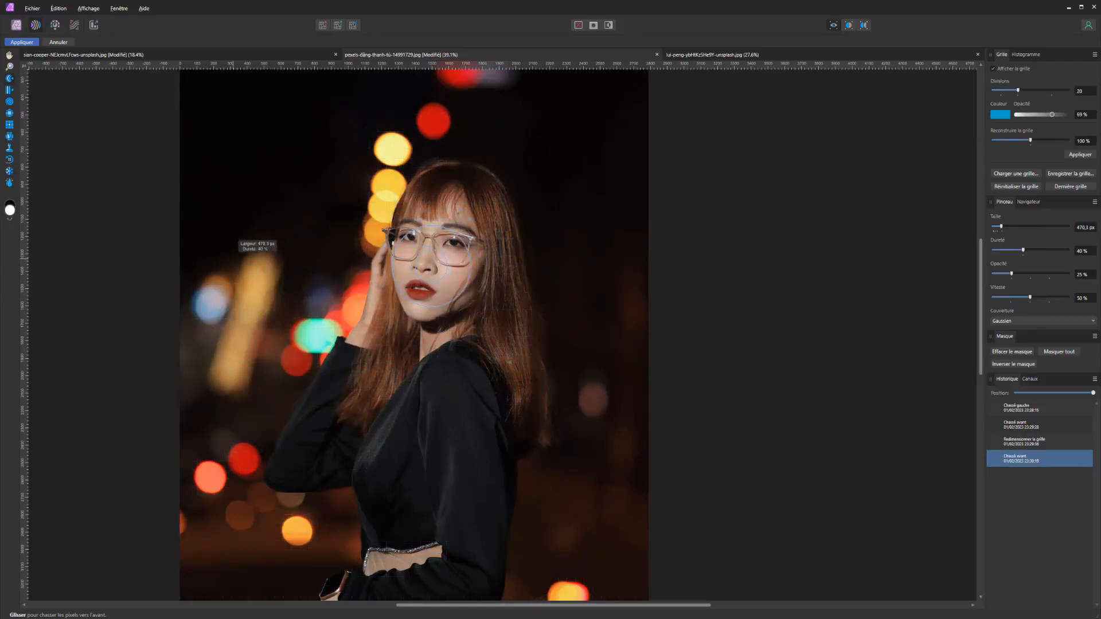
Compare push strokes over the portrait at 0% and 100% brush hardness, undoing each stroke
left_click_drag(1023, 251, 992, 251)
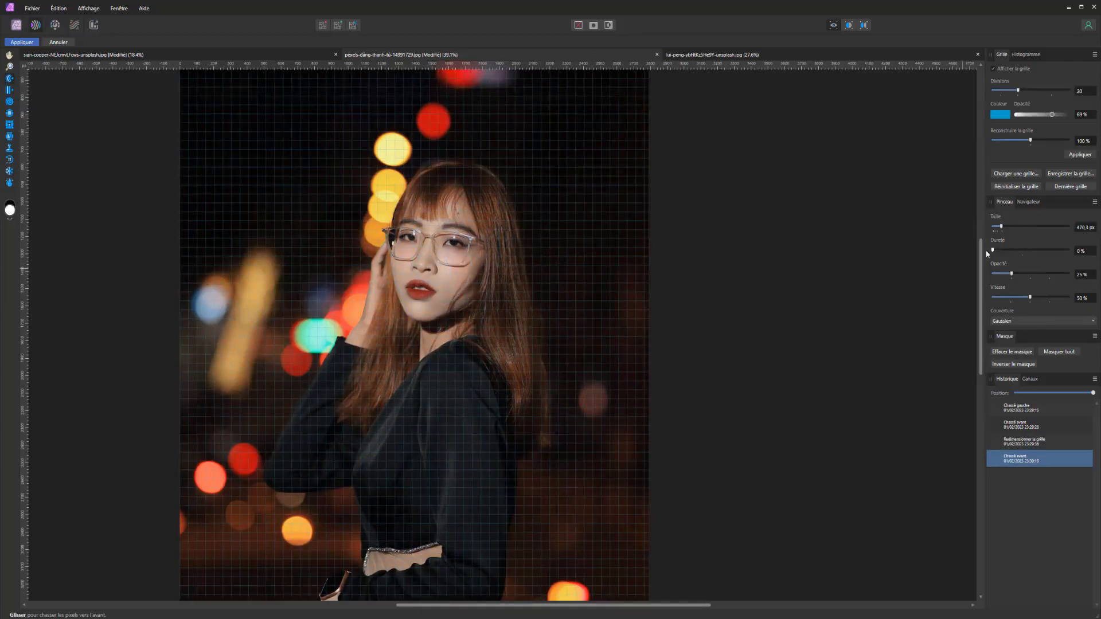
left_click_drag(567, 290, 644, 284)
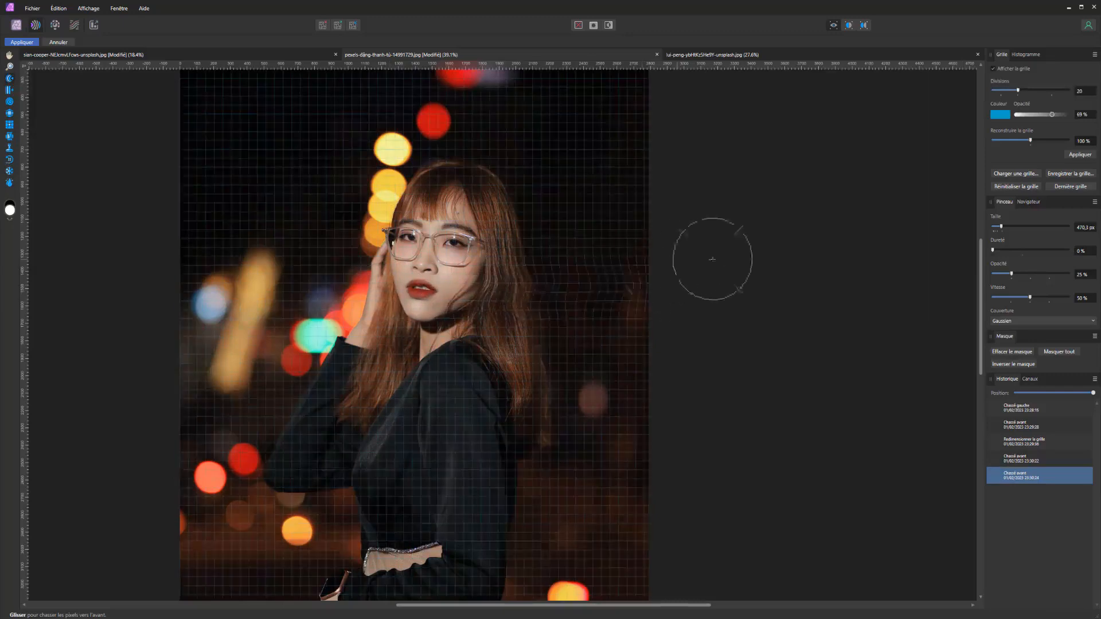
key("ctrl+z")
left_click_drag(997, 252, 991, 251)
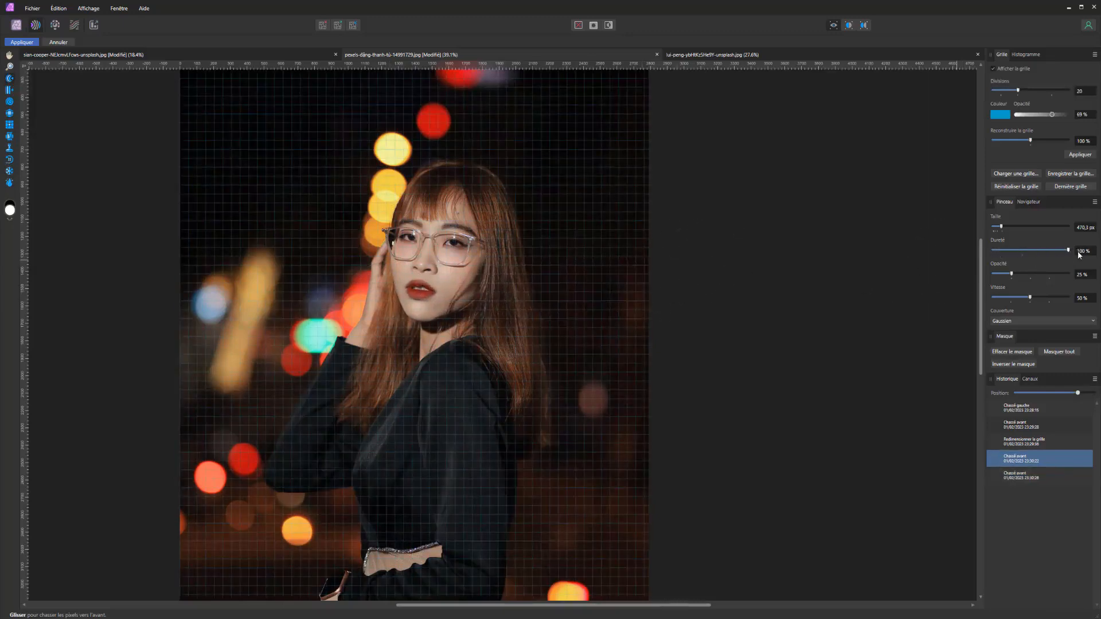
mouse_move(558, 279)
left_mouse_down()
mouse_move(343, 280)
mouse_move(357, 279)
left_mouse_up()
key("ctrl+z")
Try push strokes across the face at 76% brush hardness, undo them, and return the hardness to 40%
left_click_drag(1006, 251, 1049, 250)
left_click_drag(527, 273, 269, 282)
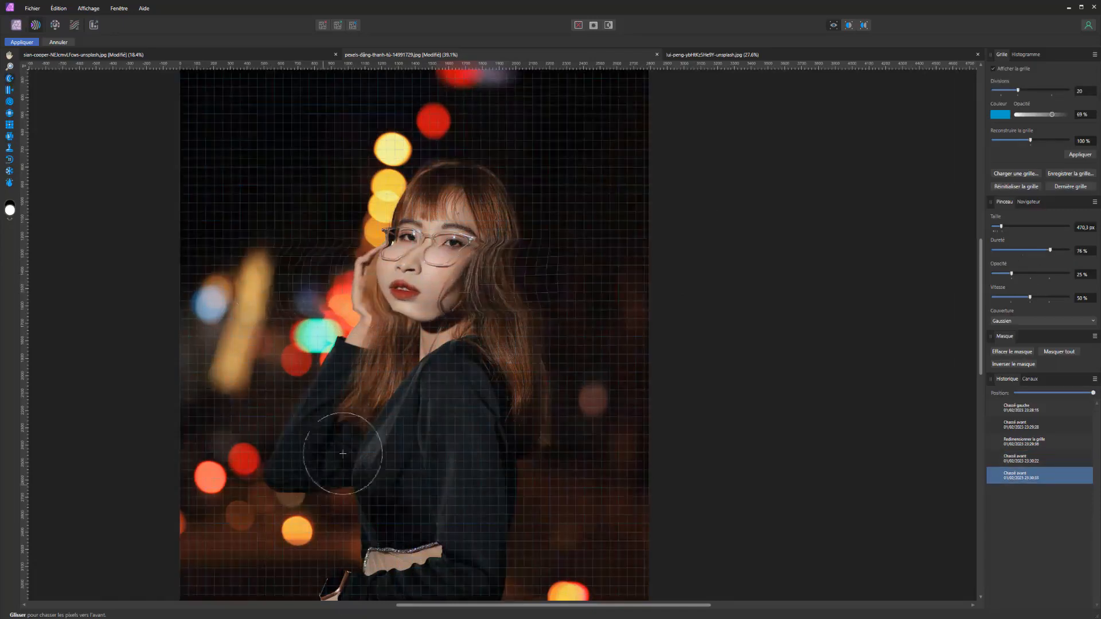
key("ctrl+z")
left_click_drag(546, 278, 111, 268)
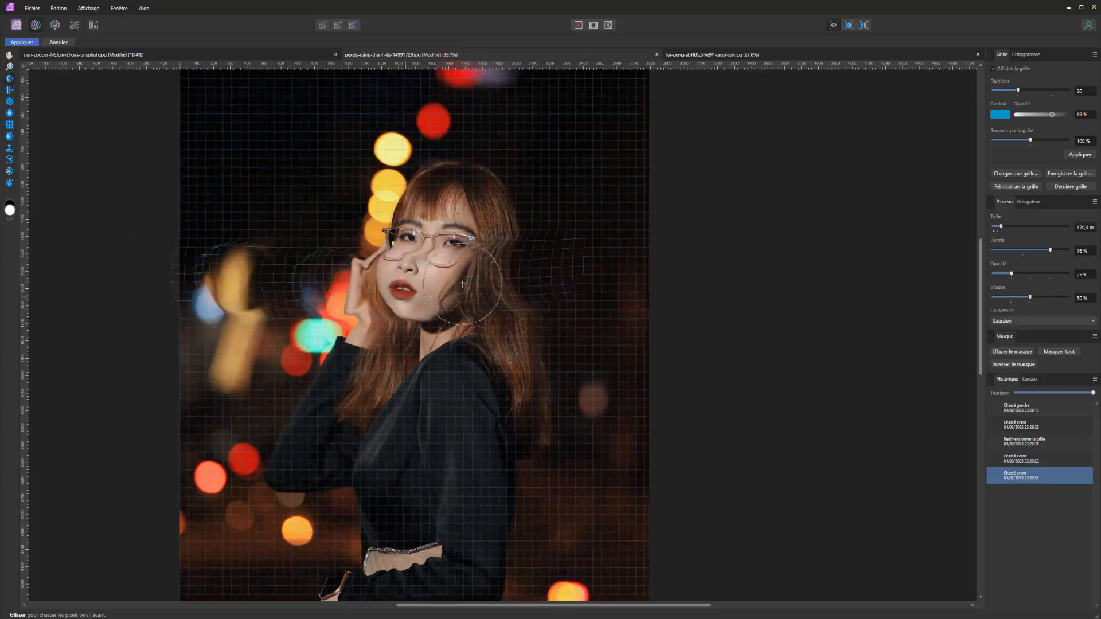
key("ctrl+z")
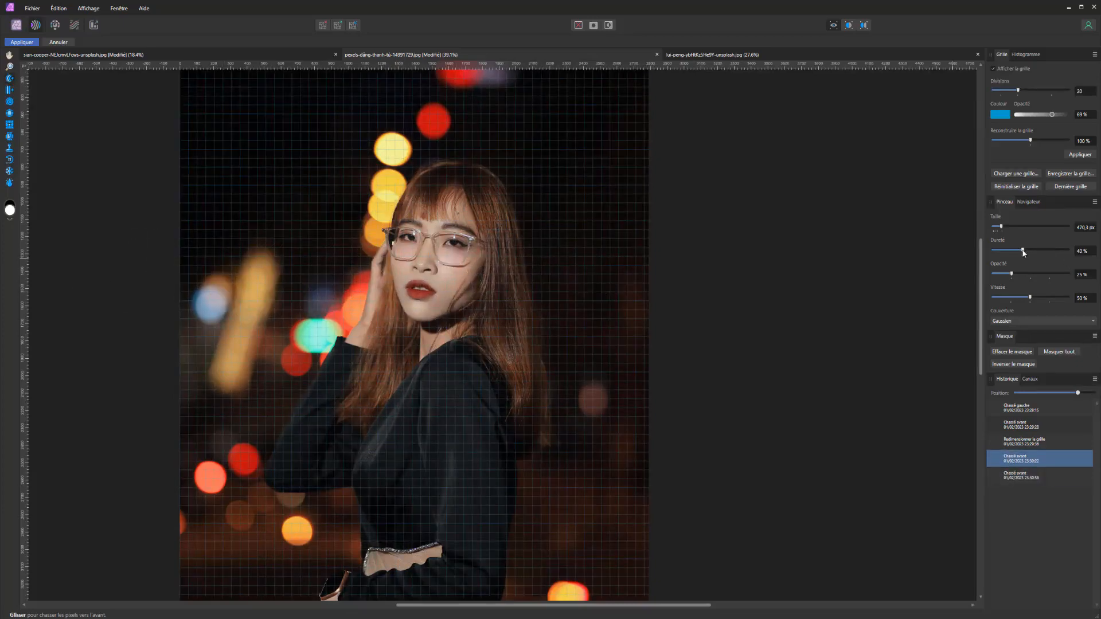
Compare push strokes across the portrait at a very high and a very low brush opacity, undoing the high-opacity stroke
left_click_drag(1011, 274, 1068, 275)
mouse_move(519, 293)
left_mouse_down()
mouse_move(344, 300)
mouse_move(490, 235)
mouse_move(220, 286)
mouse_move(403, 395)
left_mouse_up()
key("ctrl+z")
left_click_drag(1020, 274, 992, 275)
mouse_move(378, 264)
left_mouse_down()
mouse_move(350, 357)
mouse_move(628, 271)
left_mouse_up()
Set the brush opacity to 50%, try a push stroke across the hair and face, and undo the stroke
left_click_drag(993, 274, 1029, 276)
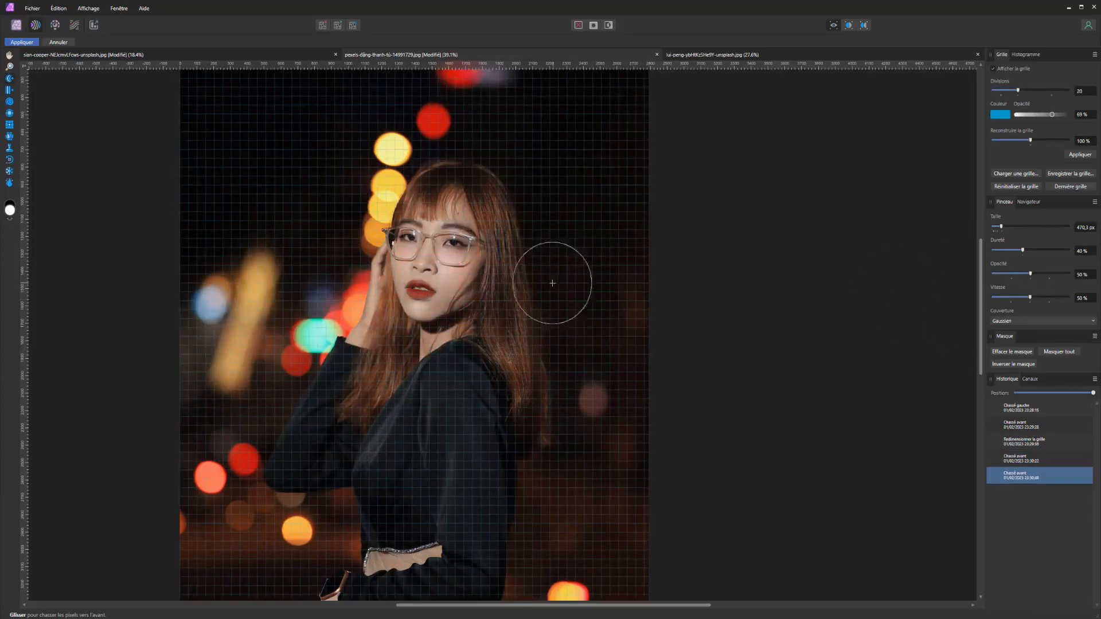
left_click_drag(554, 283, 347, 325)
key("ctrl+z")
Try push strokes across the face with the brush speed at 25%, and undo the distortion
mouse_move(1026, 297)
left_mouse_down()
mouse_move(1038, 298)
mouse_move(1010, 298)
left_mouse_up()
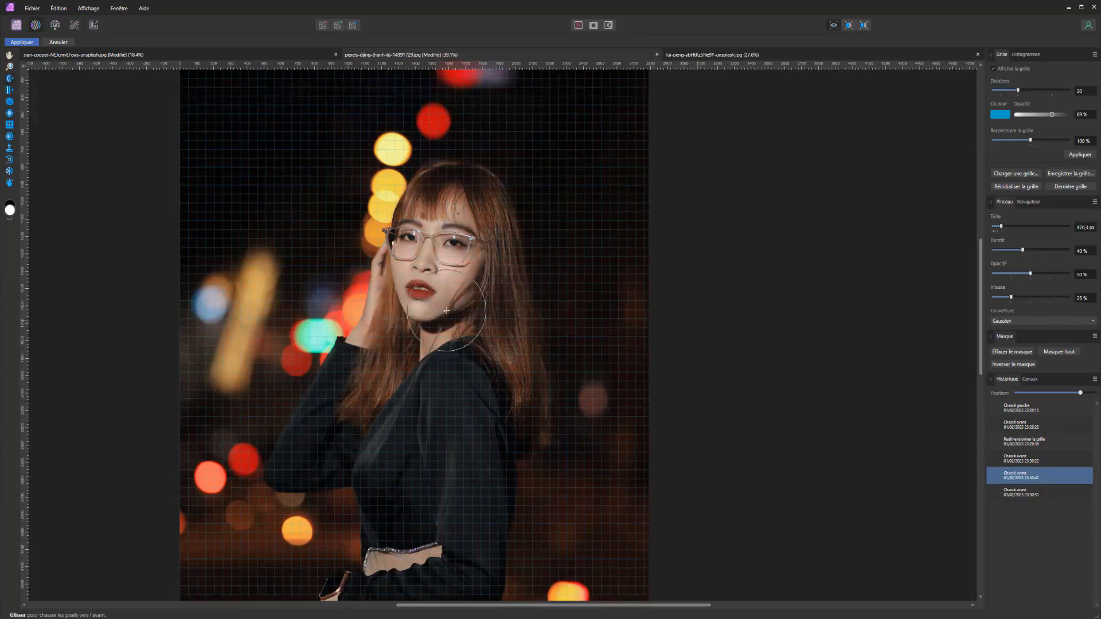
left_click_drag(447, 310, 288, 277)
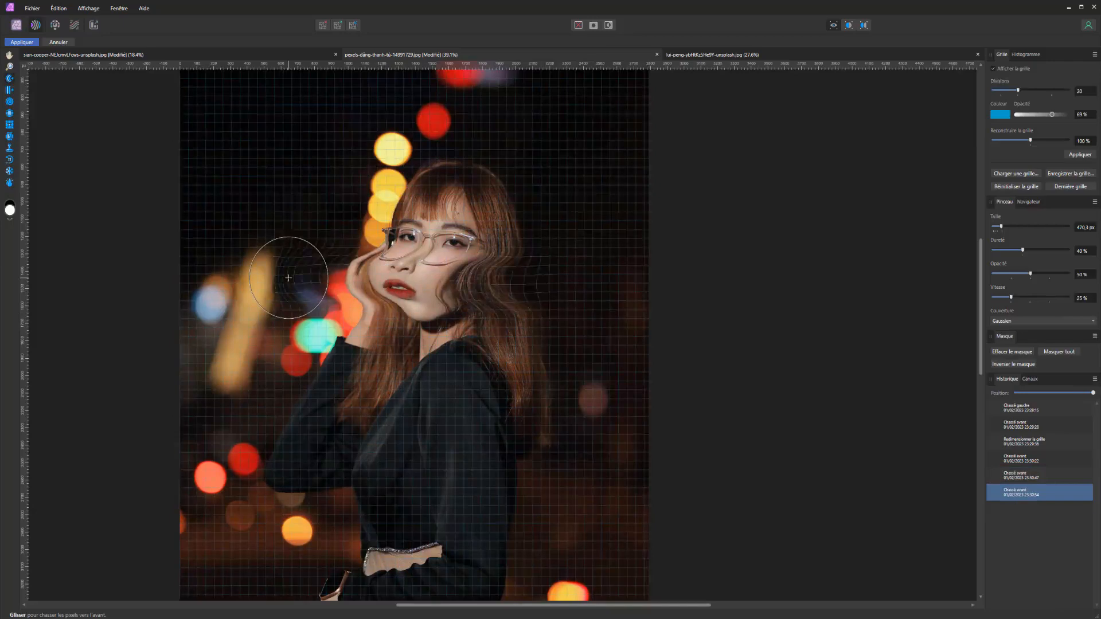
key("ctrl+z")
Set the brush speed to 91%, test push strokes across the face, and undo the distortion
left_click_drag(1051, 300, 1061, 297)
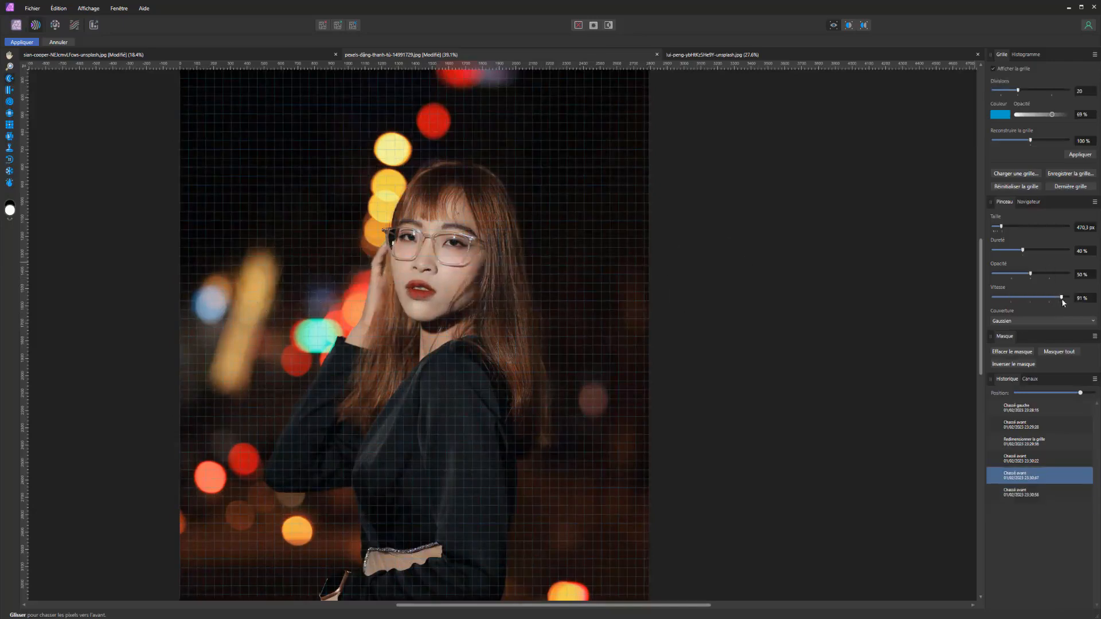
left_click_drag(535, 261, 225, 290)
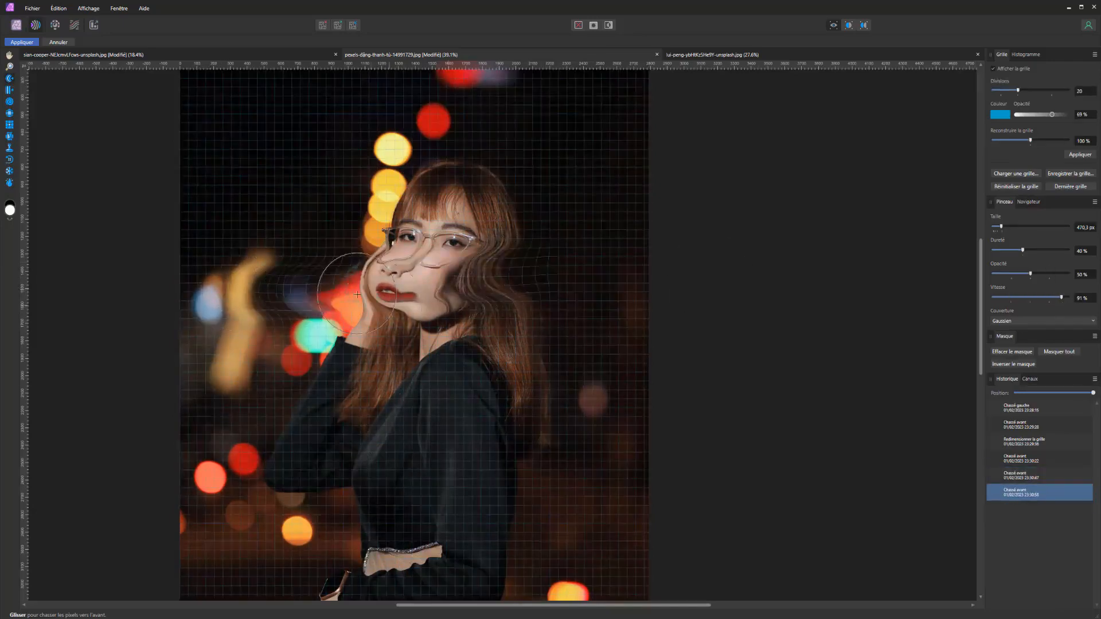
key("ctrl+z")
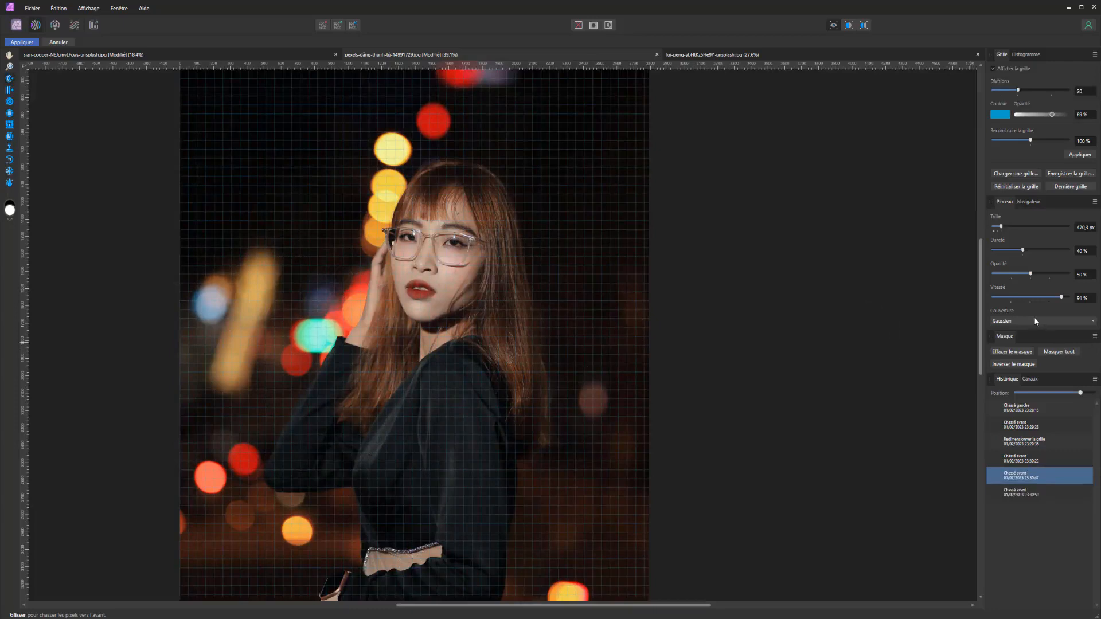
Switch the brush ramp to Linéaire and push the pixels of the face, hair and torso to distort them
left_click(1035, 319)
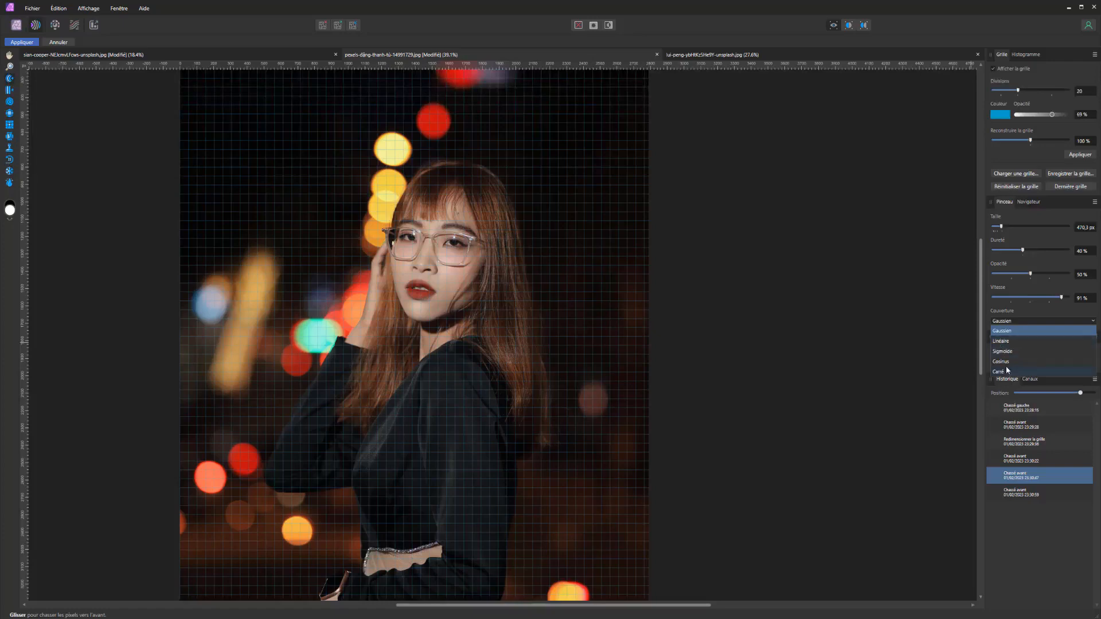
left_click(1006, 344)
mouse_move(567, 297)
left_mouse_down()
mouse_move(417, 315)
mouse_move(376, 395)
mouse_move(435, 447)
left_mouse_up()
Switch the brush ramp to Sigmoïde and push the pixels around the top of the head across the background lights
left_click(1001, 321)
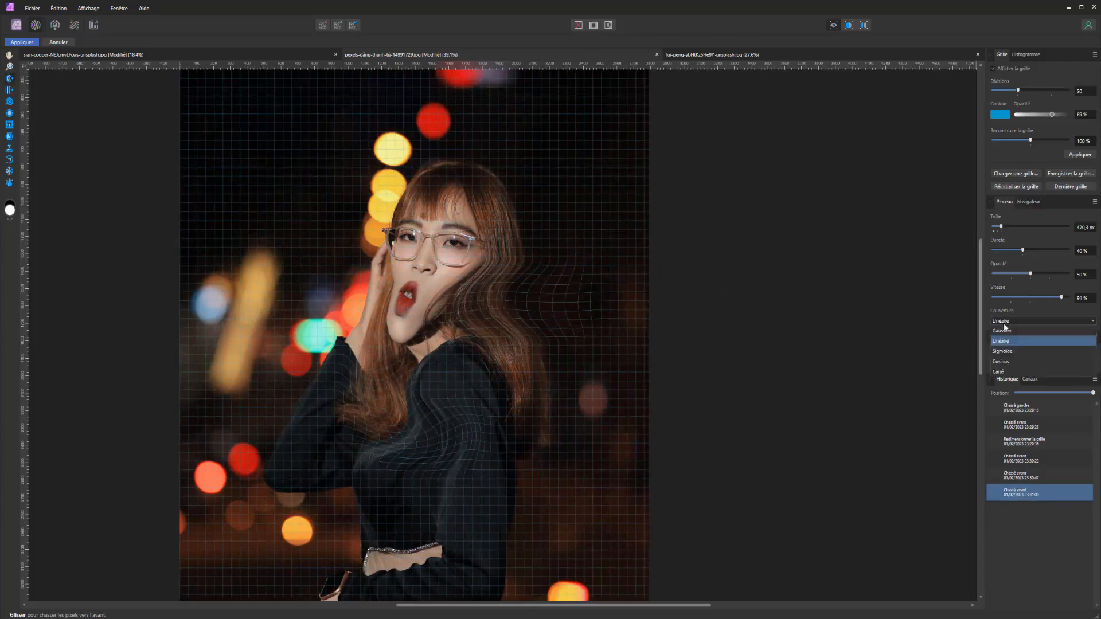
left_click(1003, 353)
mouse_move(595, 234)
left_mouse_down()
mouse_move(448, 182)
mouse_move(284, 214)
mouse_move(215, 250)
left_mouse_up()
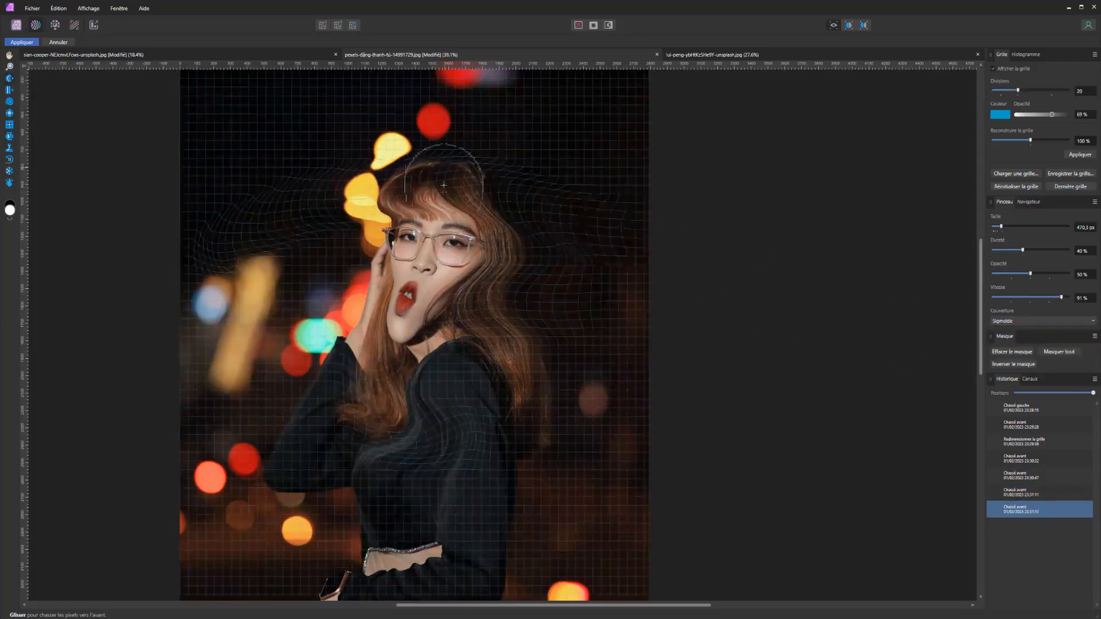
mouse_move(613, 228)
left_mouse_down()
mouse_move(513, 186)
mouse_move(529, 205)
mouse_move(591, 213)
mouse_move(427, 182)
left_mouse_up()
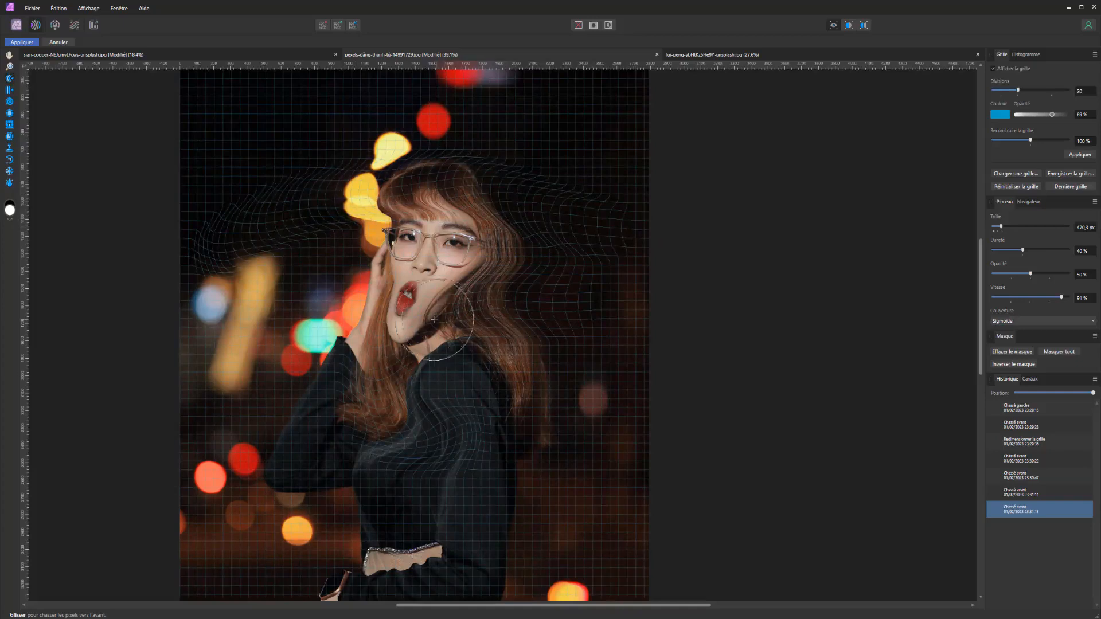
Switch the brush ramp to Cosinus, try a push stroke across the torso, and reset the mesh
left_click(1046, 322)
left_click(1001, 361)
mouse_move(545, 565)
left_mouse_down()
mouse_move(327, 479)
mouse_move(355, 504)
left_mouse_up()
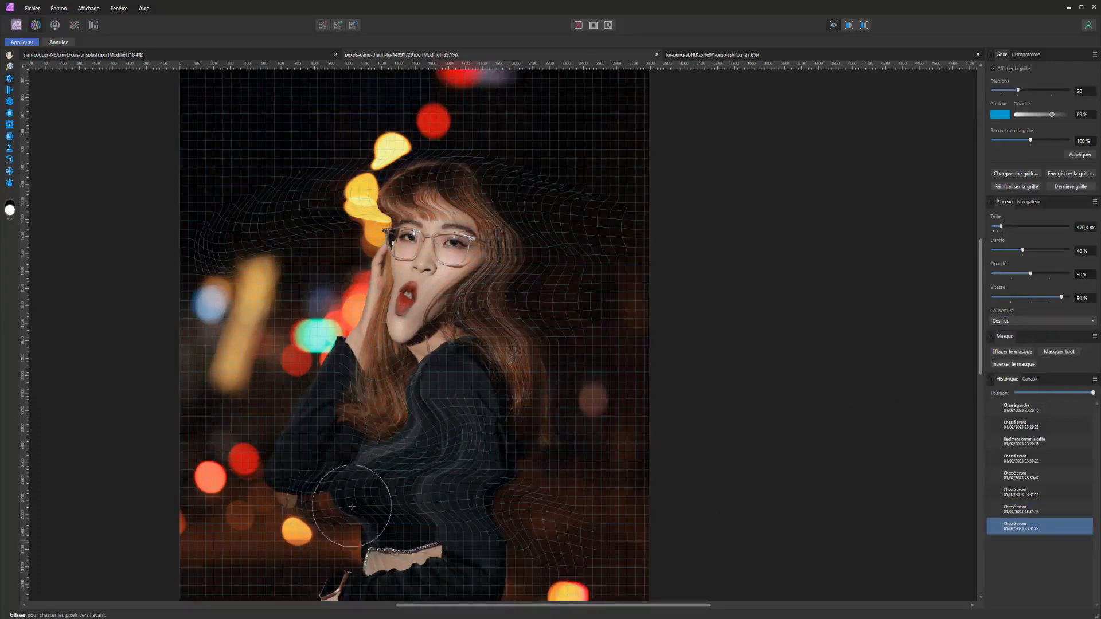
left_click(998, 189)
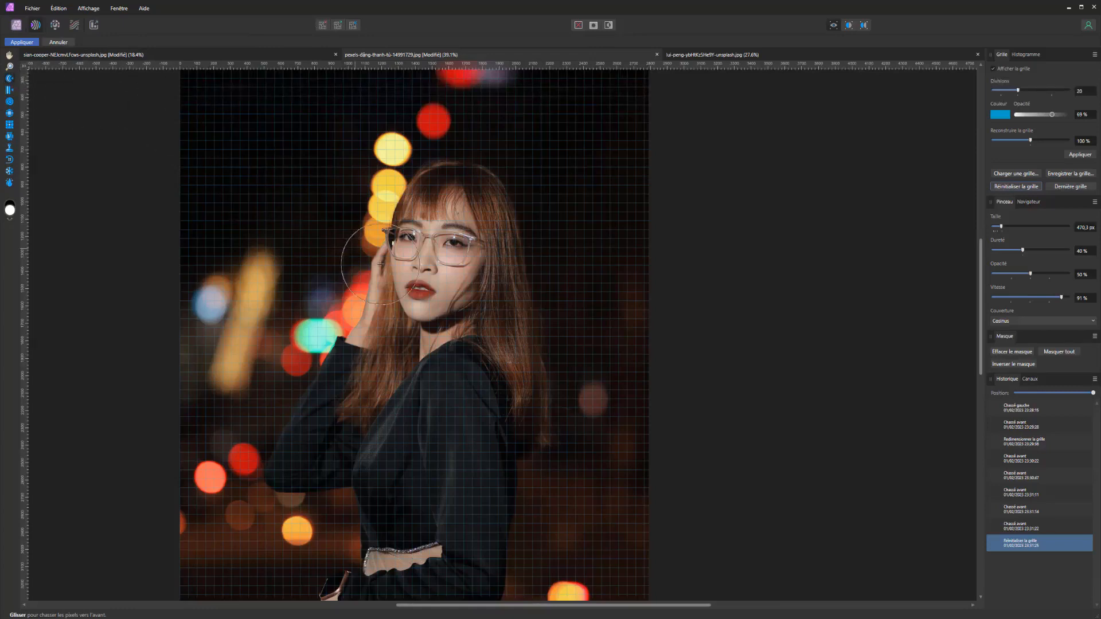
Try push strokes around the raised elbow with an enlarged brush, and undo them
mouse_move(246, 429)
left_mouse_down()
mouse_move(278, 429)
mouse_move(243, 443)
mouse_move(263, 448)
mouse_move(306, 382)
left_mouse_up()
left_click_drag(288, 419, 298, 425)
key("ctrl+z")
key("ctrl+z")
key("ctrl+z")
key("ctrl+z")
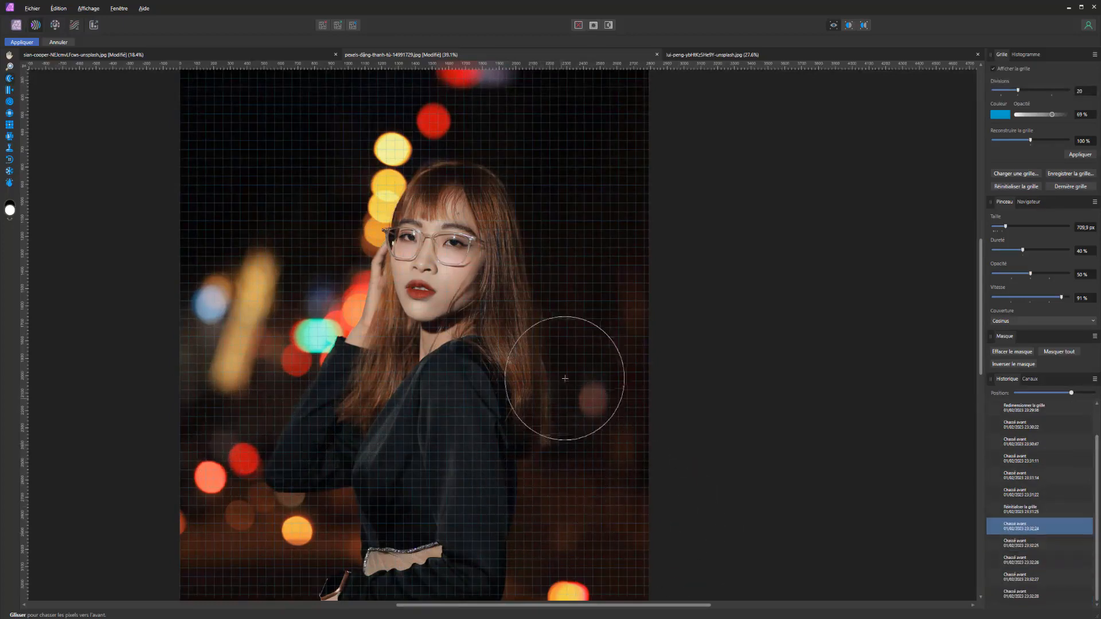
Push the edge of the long hair outward beside the face to add volume, and undo the last two strokes
left_click_drag(542, 331, 559, 331)
mouse_move(536, 292)
left_mouse_down()
mouse_move(534, 247)
mouse_move(544, 249)
mouse_move(551, 351)
mouse_move(549, 314)
mouse_move(560, 310)
mouse_move(534, 310)
mouse_move(533, 256)
left_mouse_up()
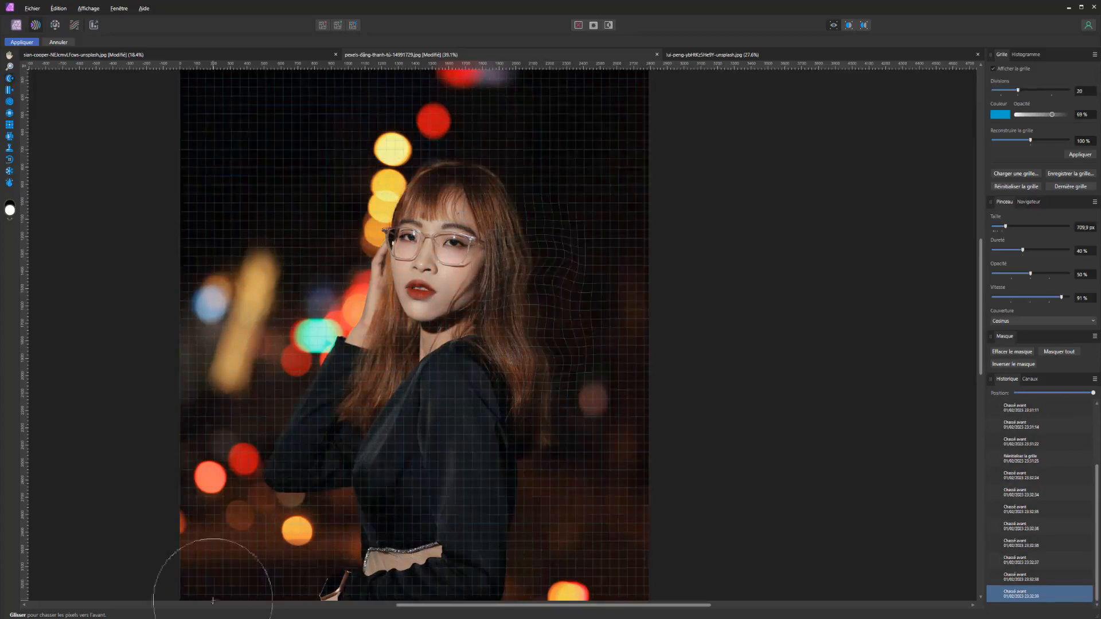
key("ctrl+z")
key("ctrl+z")
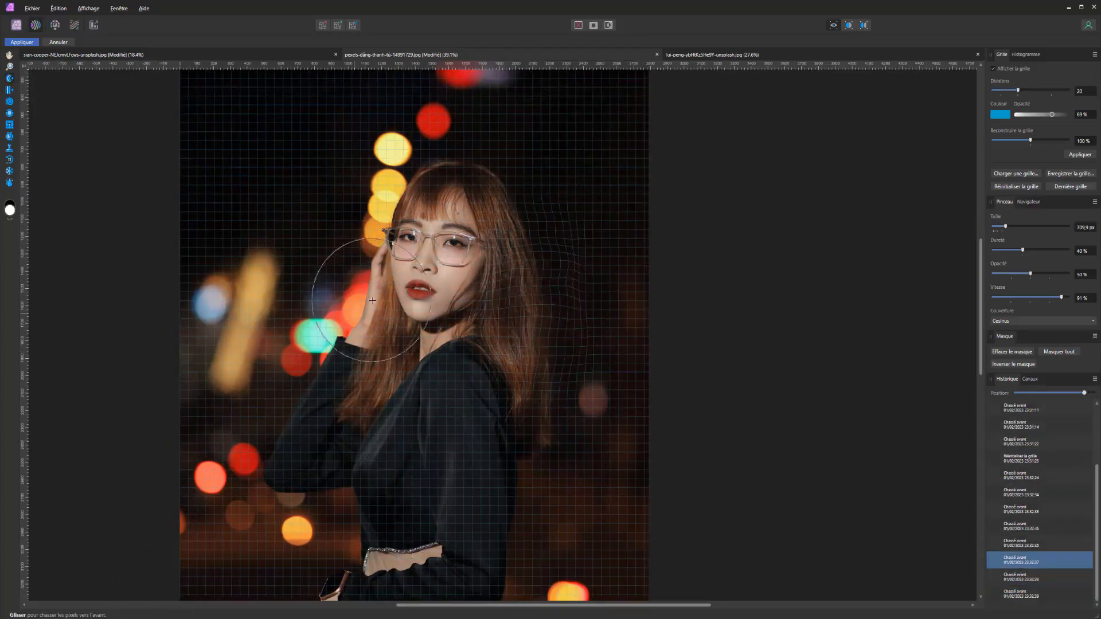
Push the side of the nose inward to slim it, reducing the brush size to 88,1 px and the opacity to 28%
scroll(427, 247, "up", 5)
mouse_move(441, 334)
left_mouse_down()
mouse_move(218, 298)
mouse_move(103, 298)
left_mouse_up()
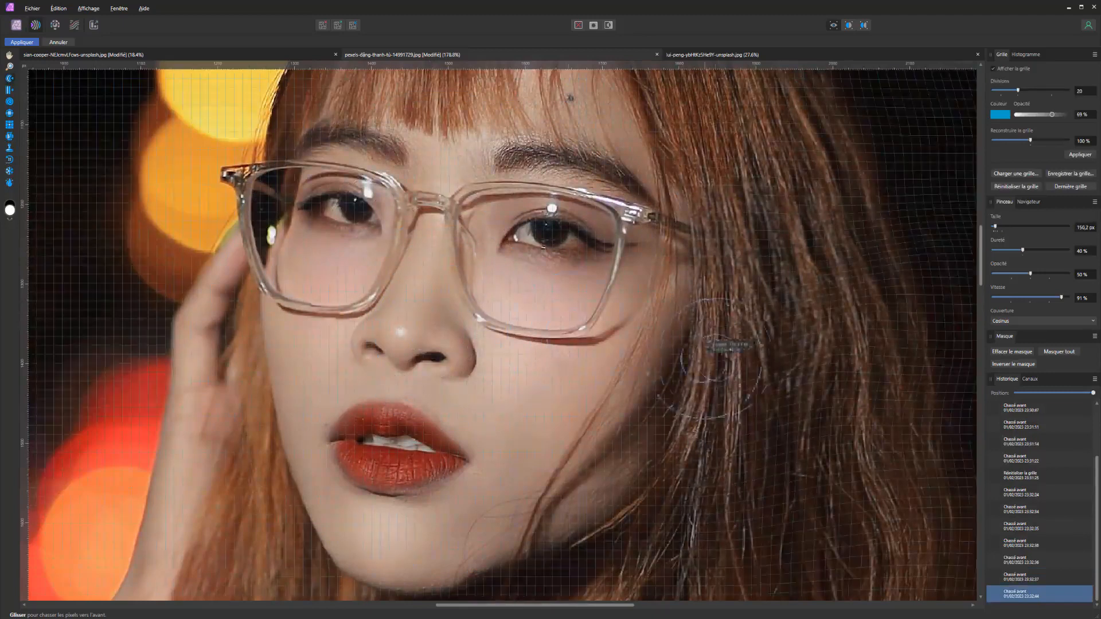
mouse_move(503, 356)
left_mouse_down()
mouse_move(486, 342)
mouse_move(446, 340)
mouse_move(474, 359)
left_mouse_up()
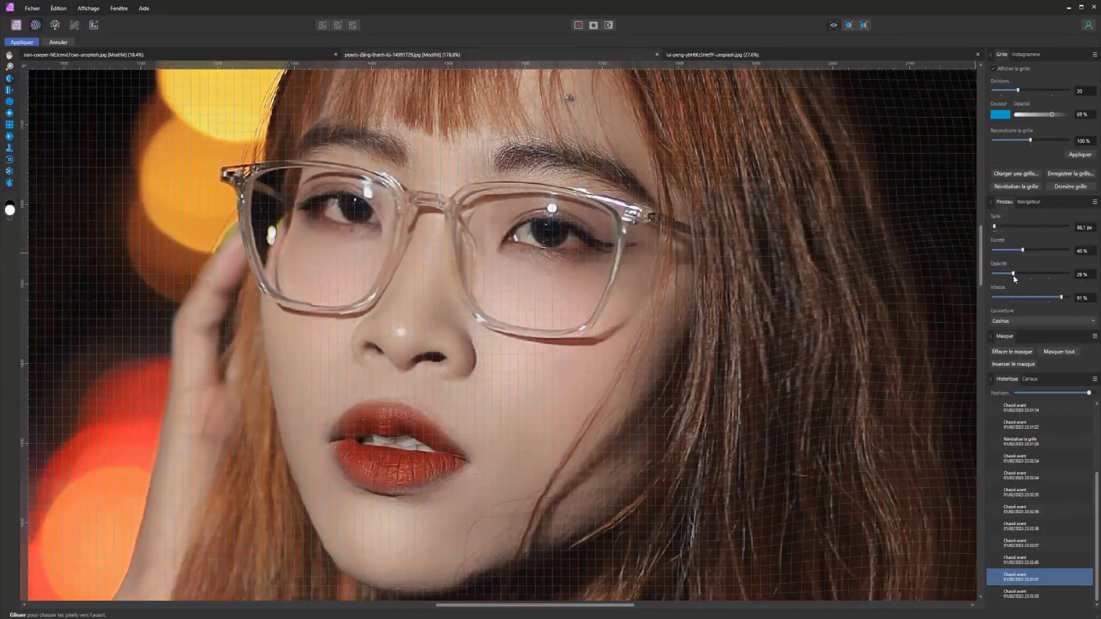
left_click_drag(479, 355, 468, 352)
mouse_move(468, 352)
left_mouse_down()
mouse_move(479, 356)
mouse_move(467, 355)
left_mouse_up()
left_click_drag(399, 347, 402, 366)
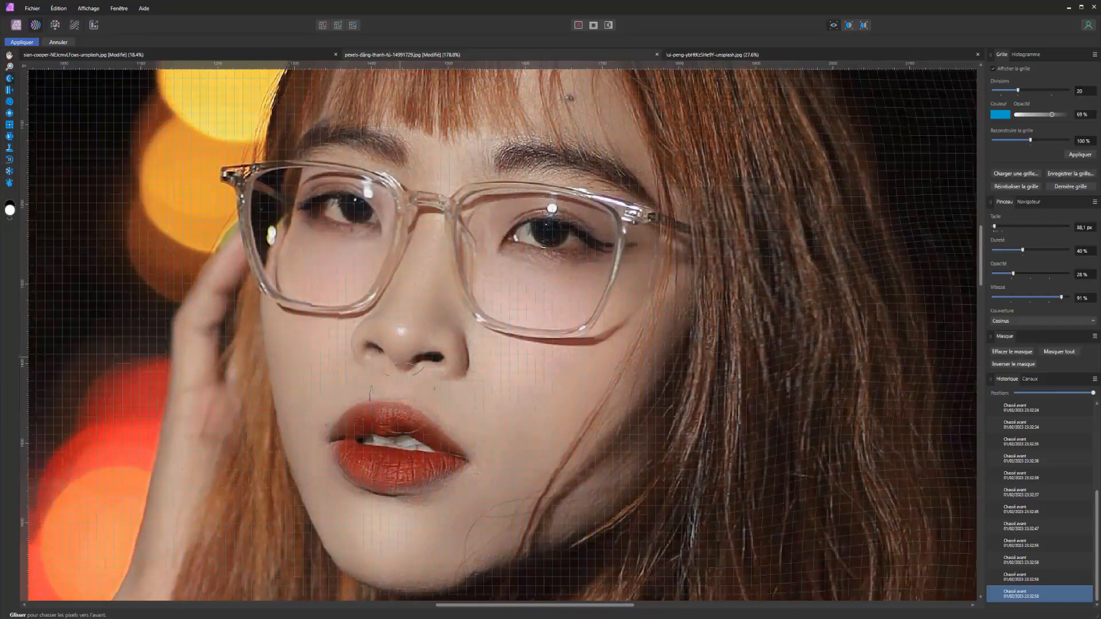
Push the lips slightly to refine their shape, and hide the mesh
left_click_drag(409, 419, 439, 435)
scroll(438, 435, "down", 5)
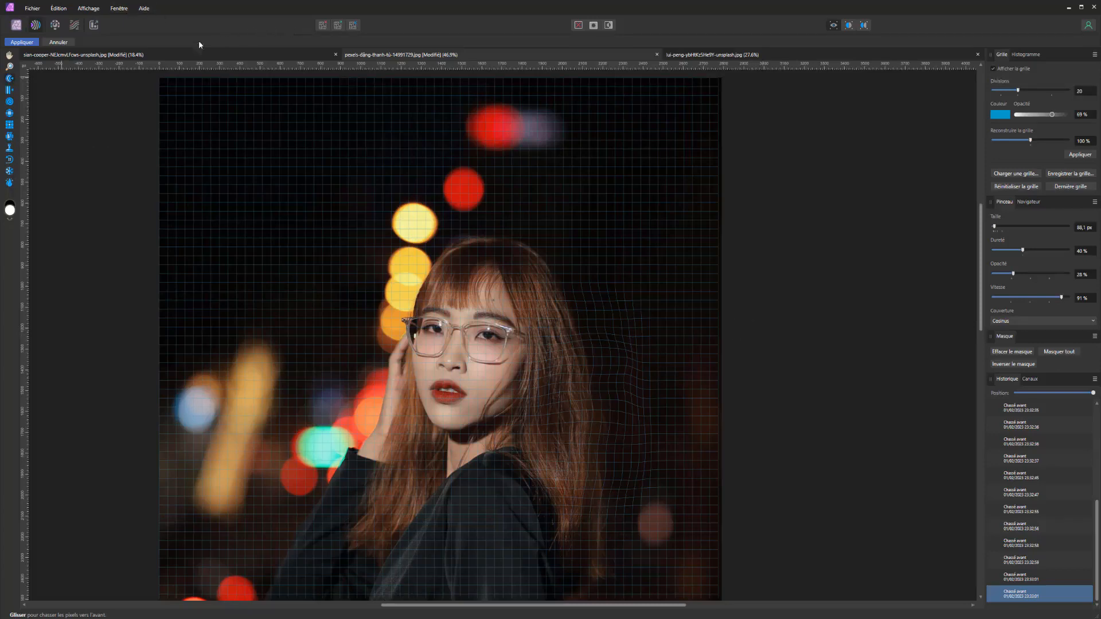
left_click(993, 69)
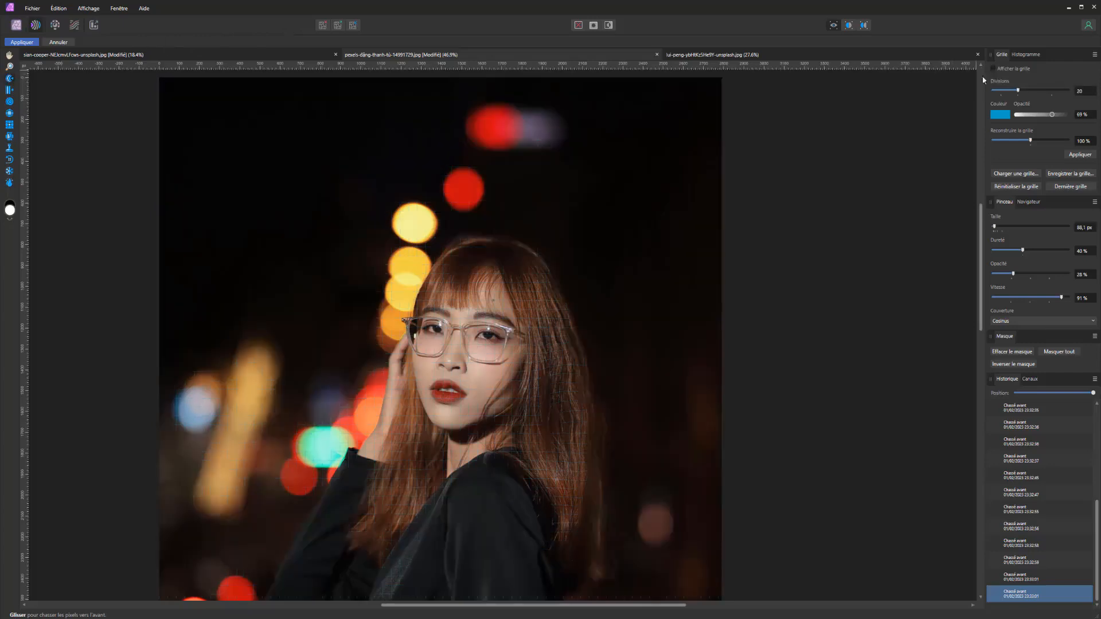
Shift pixels around the forehead and fringe with the Push Left tool, and undo the last two strokes
scroll(490, 437, "up", 3)
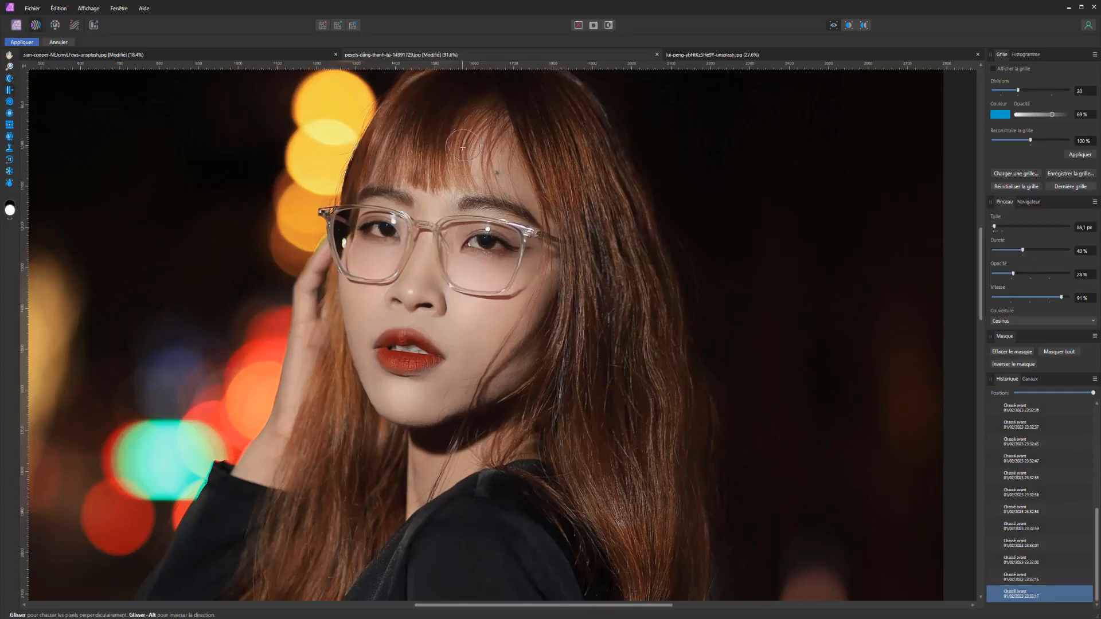
mouse_move(495, 176)
left_mouse_down("ctrl+alt")
mouse_move(536, 175)
mouse_move(493, 169)
mouse_move(513, 171)
left_mouse_up("ctrl+alt")
mouse_move(438, 171)
left_mouse_down()
mouse_move(398, 165)
mouse_move(467, 164)
mouse_move(424, 158)
left_mouse_up()
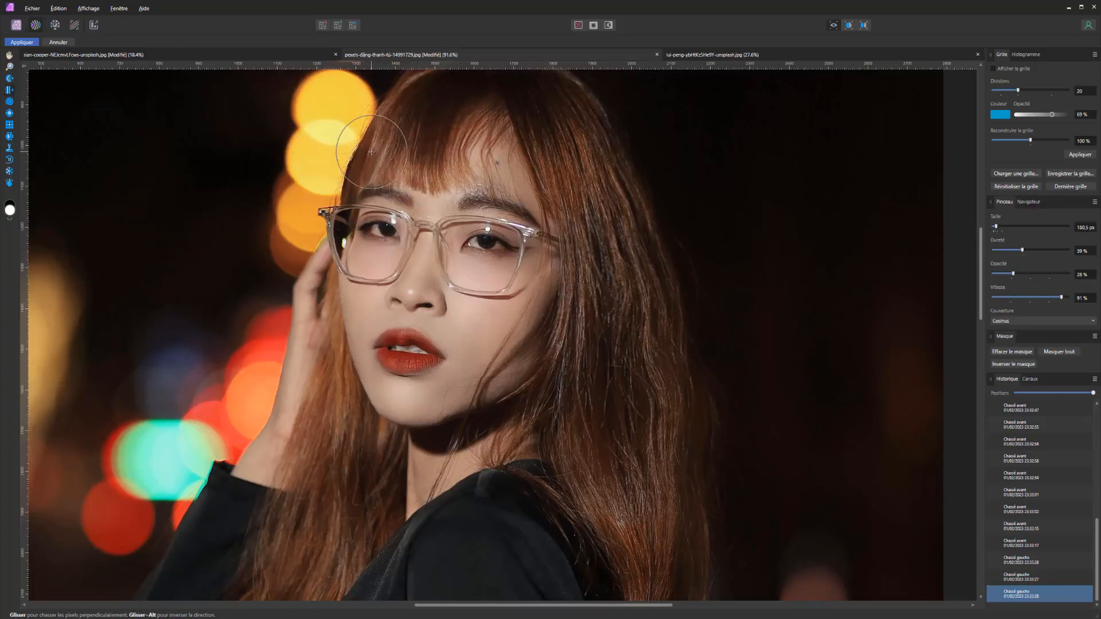
key("ctrl+z")
key("ctrl+z")
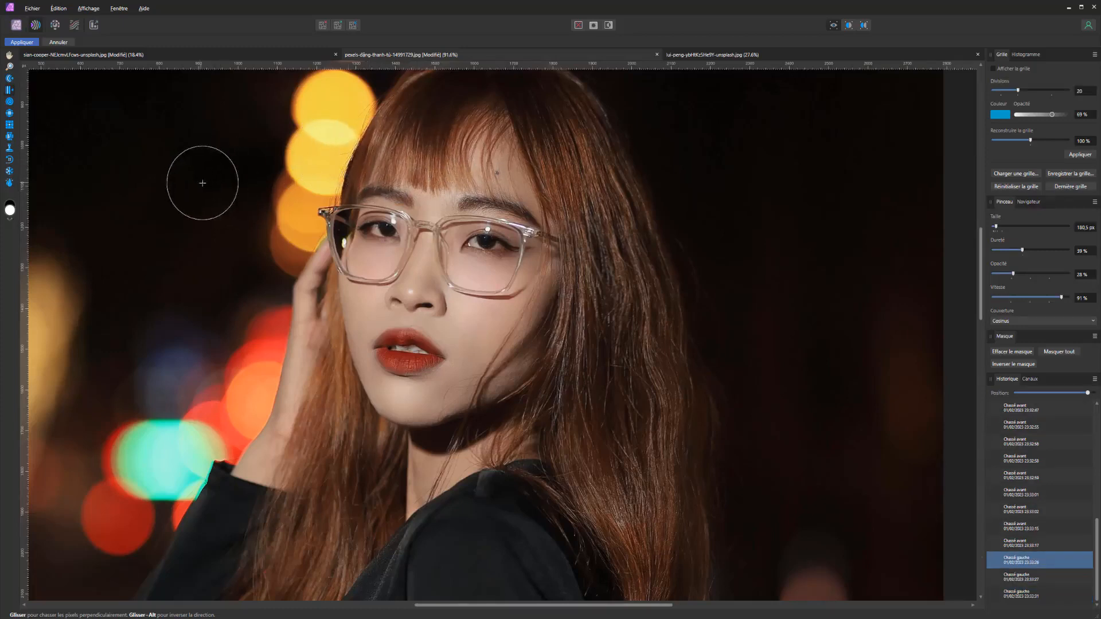
Activate the Twirl tool with a much larger brush, try a stroke across the upper torso, and undo it
left_click(9, 101)
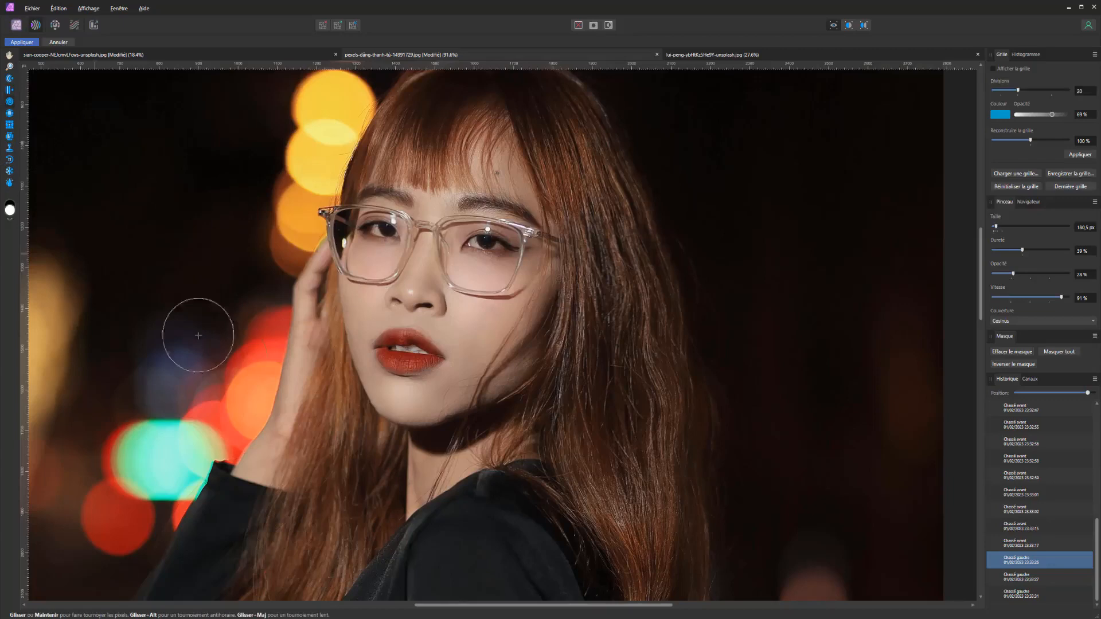
scroll(321, 424, "down", 4)
left_click_drag(346, 452, 424, 433)
key("ctrl+z")
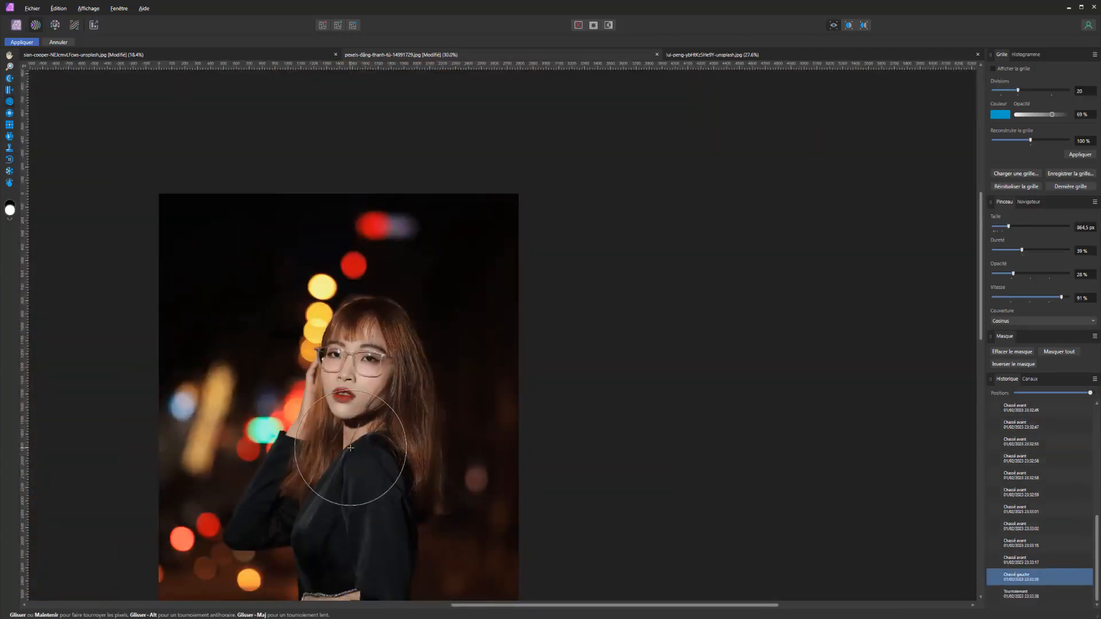
Apply repeated short twirl dabs over the shoulders, chest and waist of the black dress
left_click(349, 451)
left_click(361, 448)
left_click(373, 451)
left_click(352, 451)
left_click(332, 456)
left_click(322, 509)
left_click(312, 524)
left_click(373, 534)
left_click(386, 532)
left_click(402, 534)
left_click(370, 556)
left_click(365, 504)
left_click(361, 497)
left_click(372, 519)
left_click(377, 538)
left_click(379, 552)
left_click(373, 550)
left_click(378, 506)
left_click(370, 492)
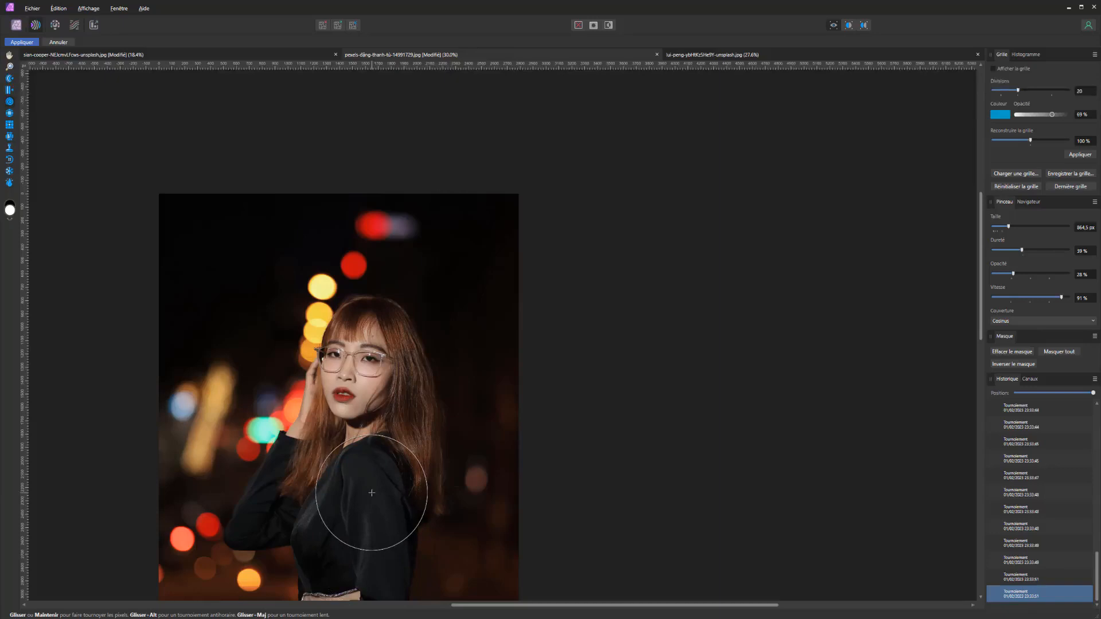
left_click(383, 560)
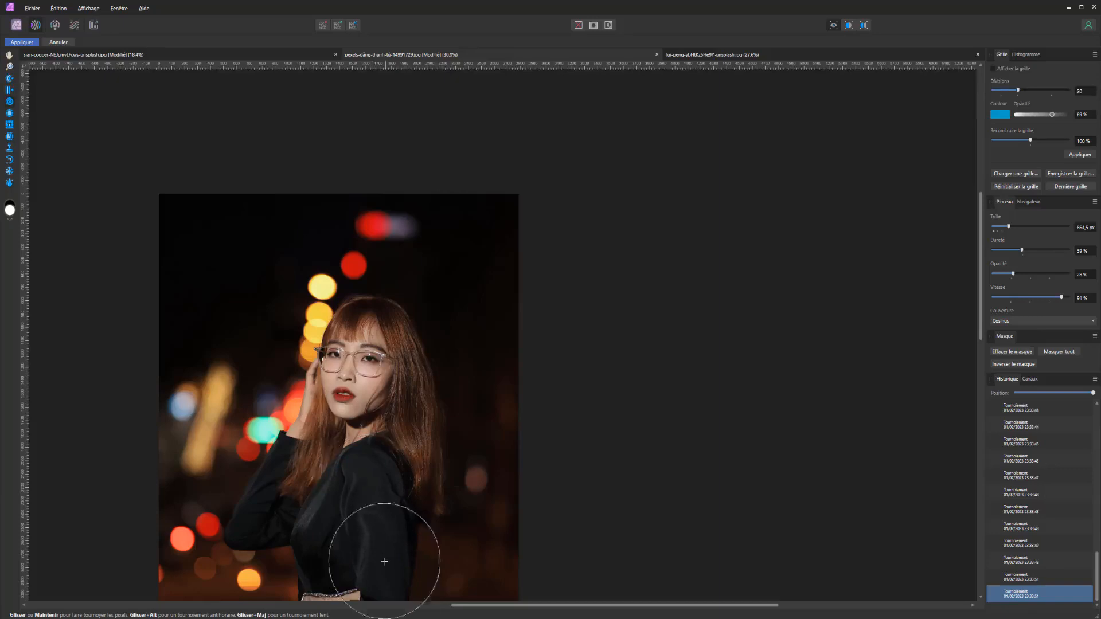
left_click(372, 500)
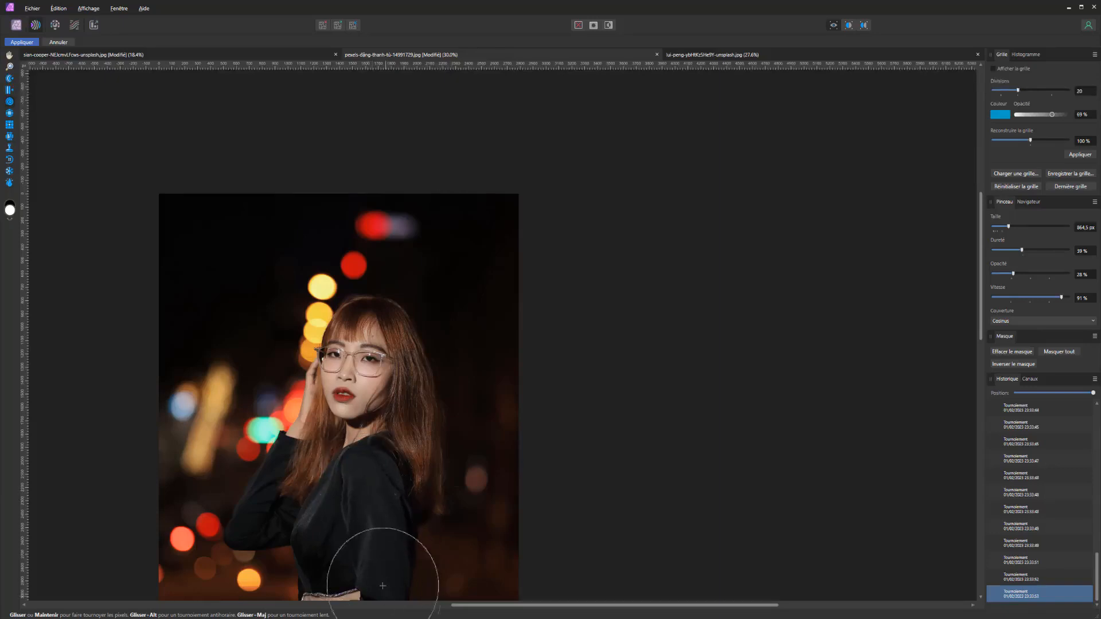
Make the nose smaller with repeated strokes of the Pinch (Contraction) tool, enlarging the brush to 204,6 px
left_click(9, 113)
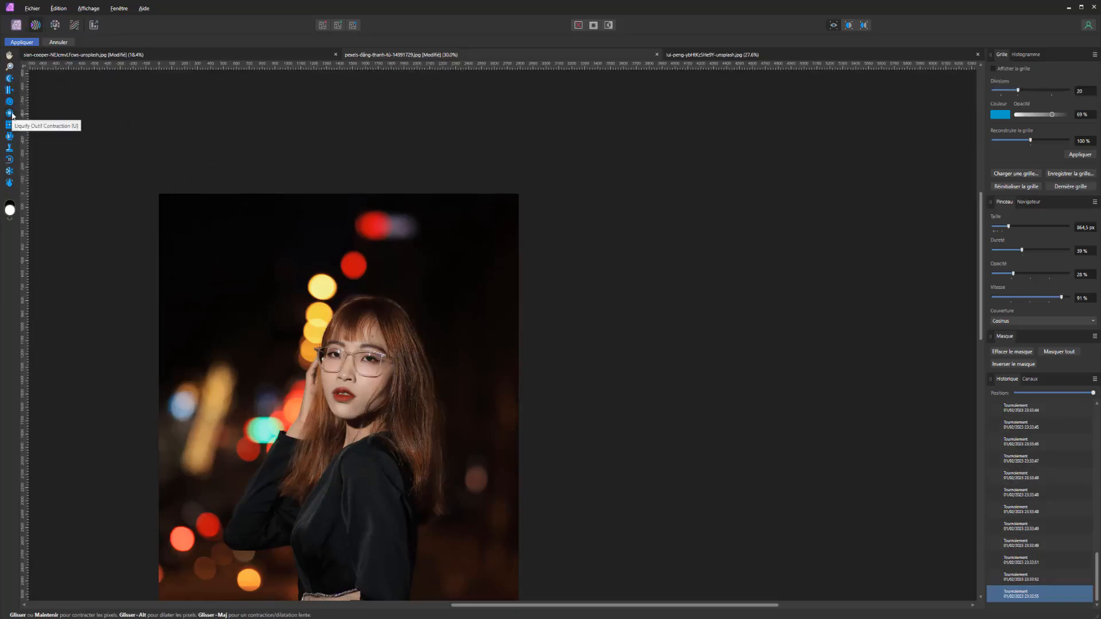
scroll(412, 409, "up", 5)
left_click_drag(344, 375, 163, 356)
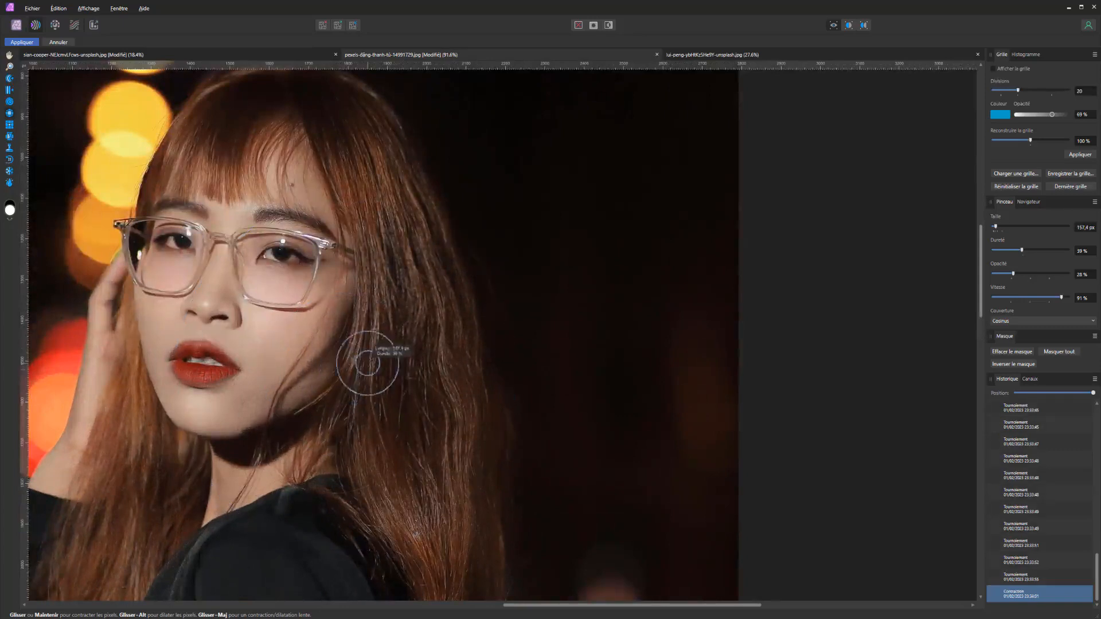
left_click(214, 306)
left_click(211, 313)
left_click_drag(217, 315, 213, 314)
left_click_drag(226, 316, 221, 316)
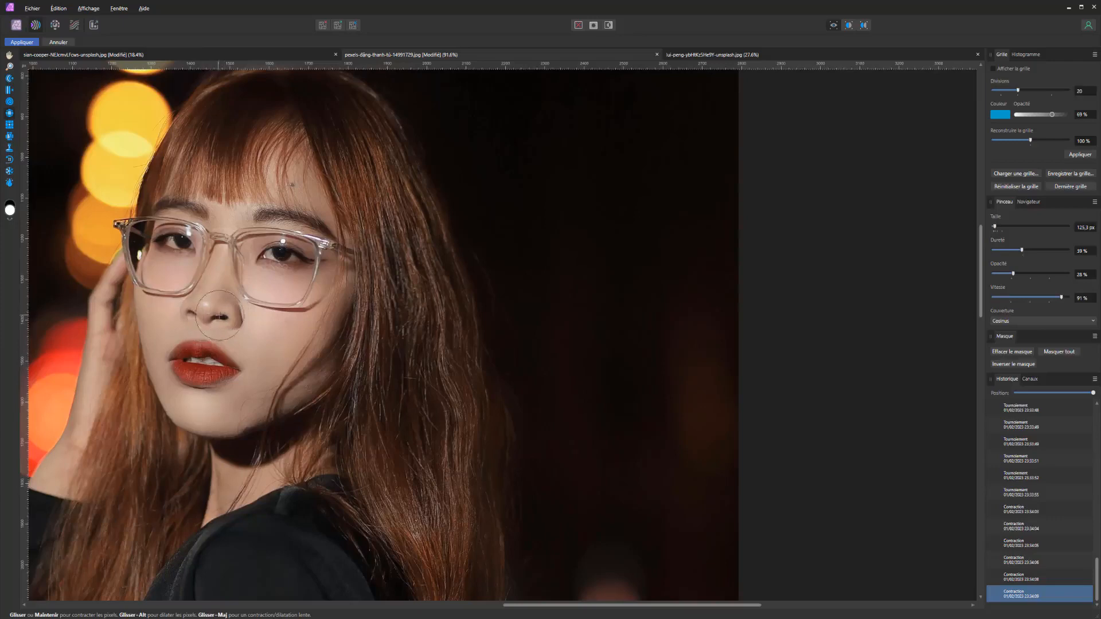
left_click_drag(228, 317, 256, 317)
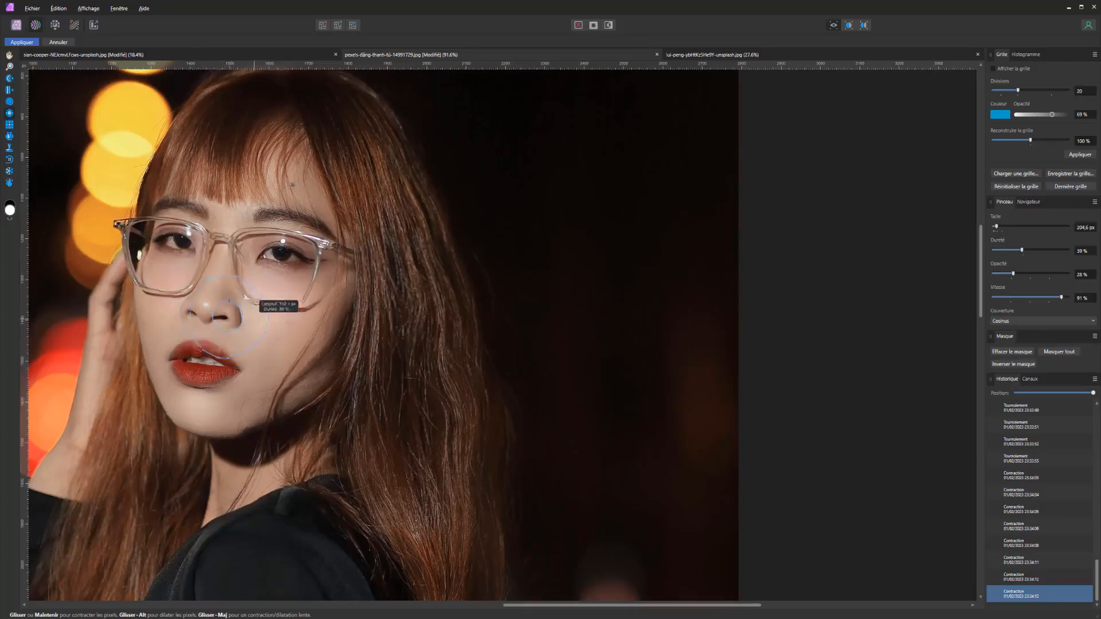
left_click(202, 312)
left_click(212, 319)
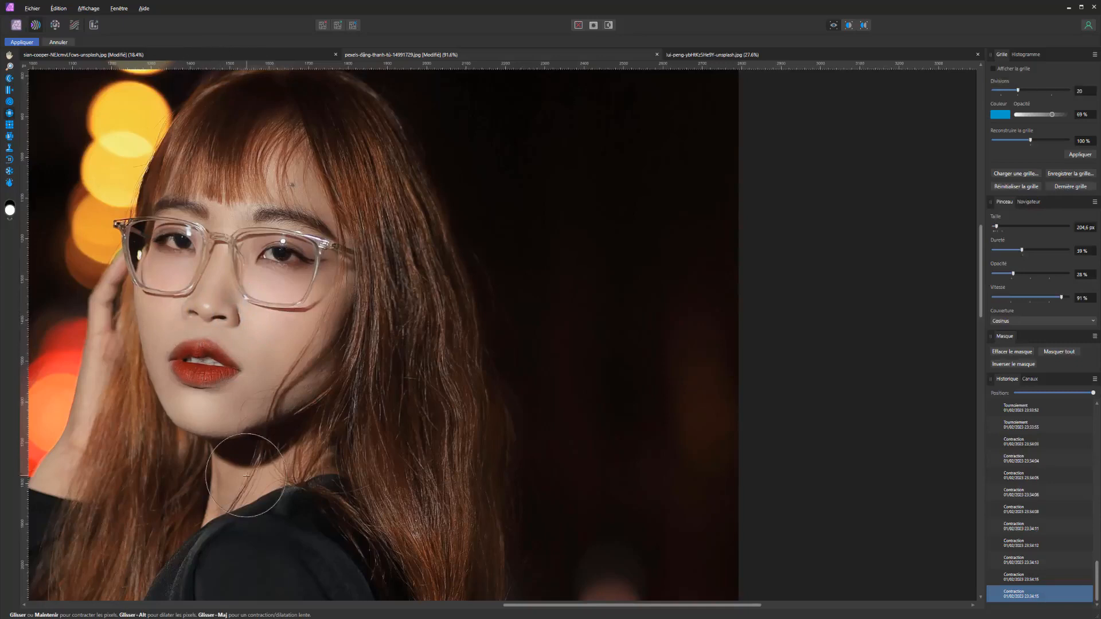
Shrink the lips with the Pinch tool, and expand them again with the Punch (Dilatation) tool
left_click(211, 362)
left_click(229, 366)
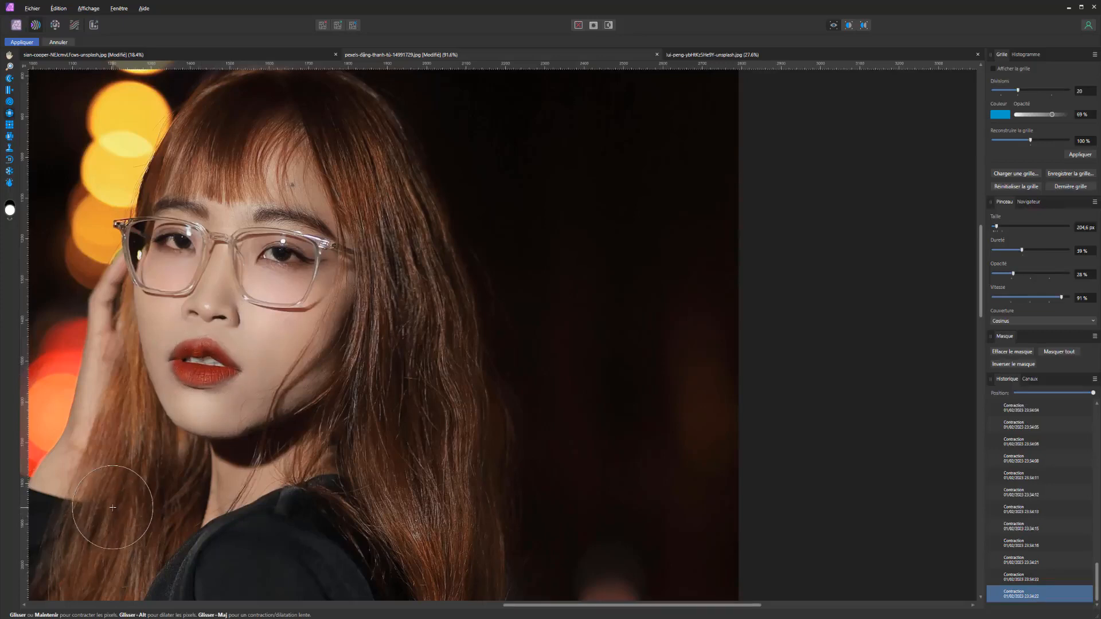
left_click(10, 125)
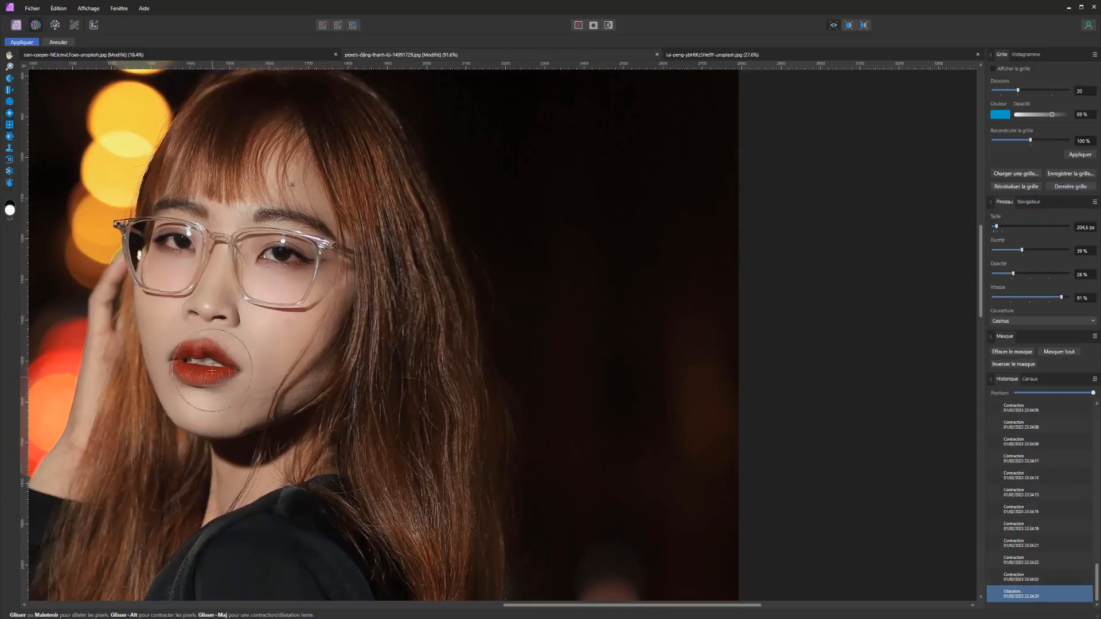
left_click_drag(196, 359, 200, 362)
Try the Turbulence tool with a large brush across the face and hair, and undo the last two operations
left_click(9, 136)
scroll(142, 265, "down", 2)
scroll(142, 266, "down", 2)
left_click_drag(196, 302, 296, 301)
key("ctrl+z")
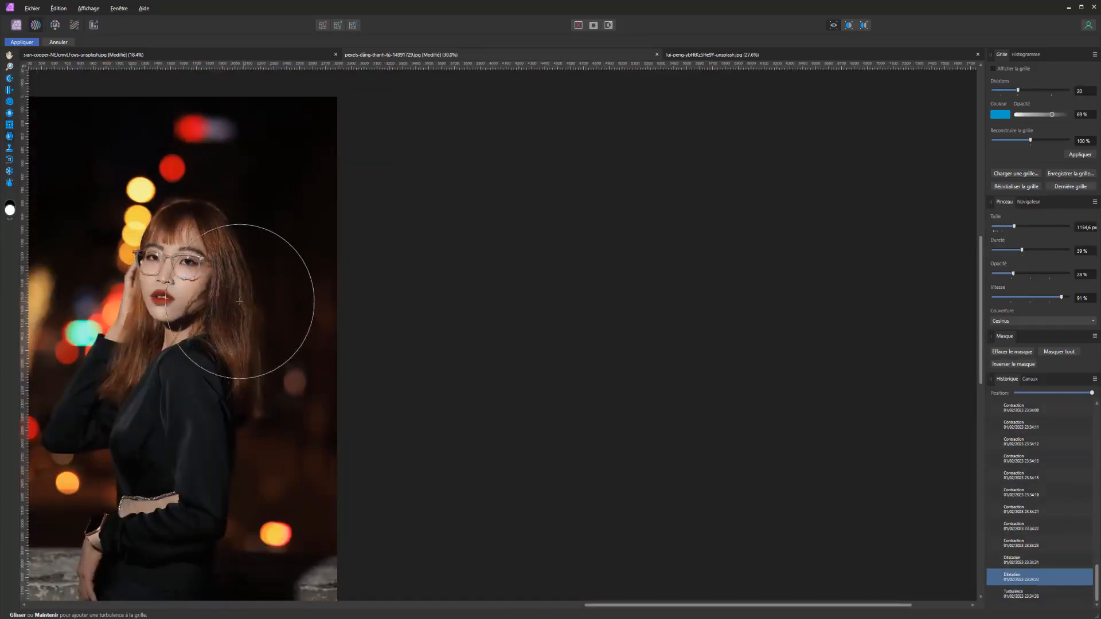
key("ctrl+z")
Try turbulence strokes over the face and down the torso, inspect the ripples up close, and undo them
mouse_move(187, 262)
left_mouse_down()
mouse_move(165, 267)
mouse_move(160, 305)
left_mouse_up()
mouse_move(148, 362)
left_mouse_down()
mouse_move(177, 374)
mouse_move(131, 486)
mouse_move(202, 509)
mouse_move(116, 557)
mouse_move(101, 347)
mouse_move(120, 294)
mouse_move(138, 411)
left_mouse_up()
scroll(273, 248, "up", 5)
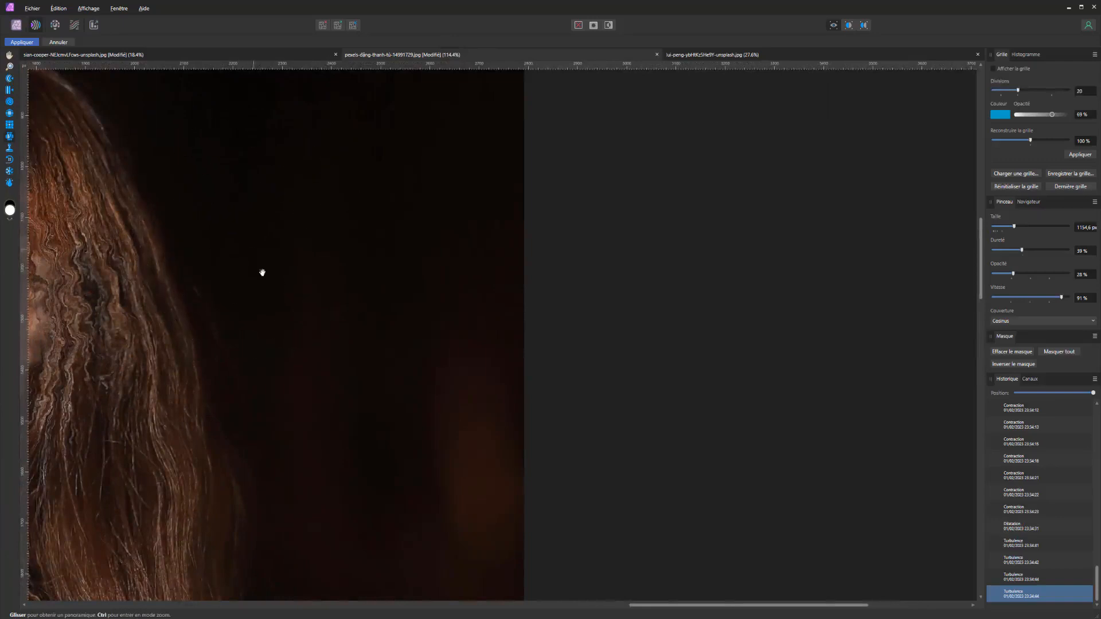
scroll(261, 273, "down", 5)
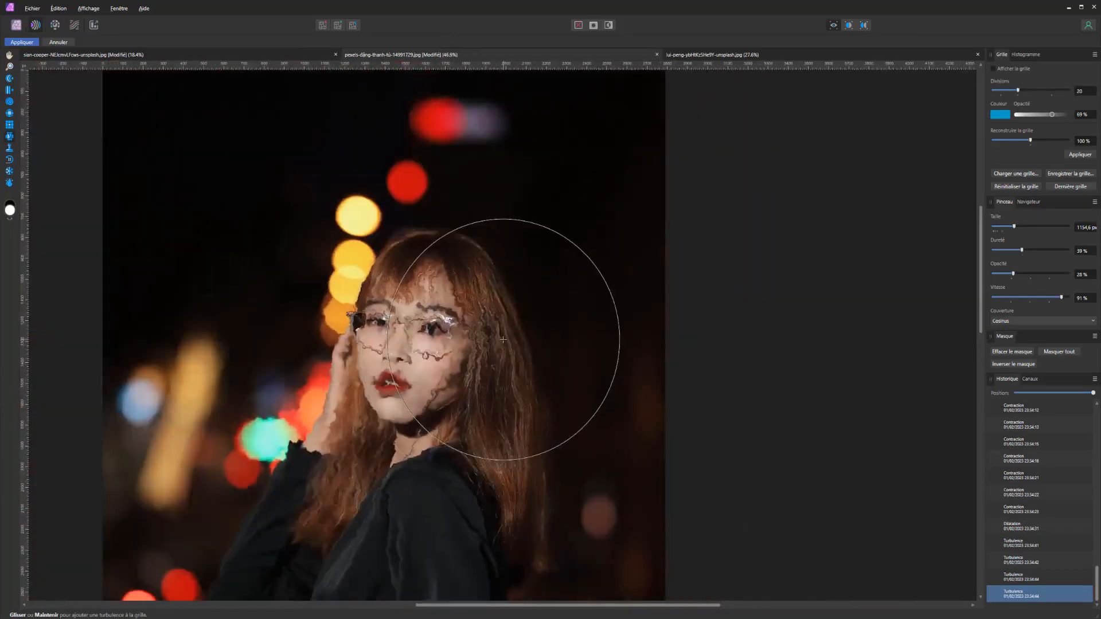
key("ctrl+z")
key("ctrl+z")
key("ctrl+z")
key("ctrl+z")
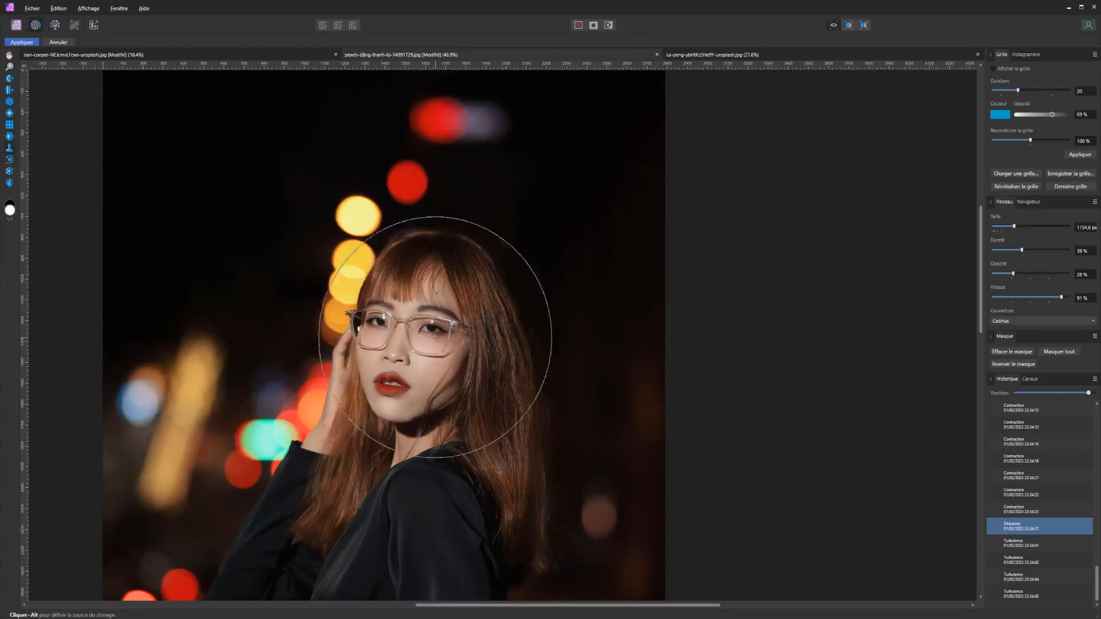
Show the mesh, sample the distorted area beside the hair as clone source, and try cloning it over the face before undoing it
left_click(1000, 69)
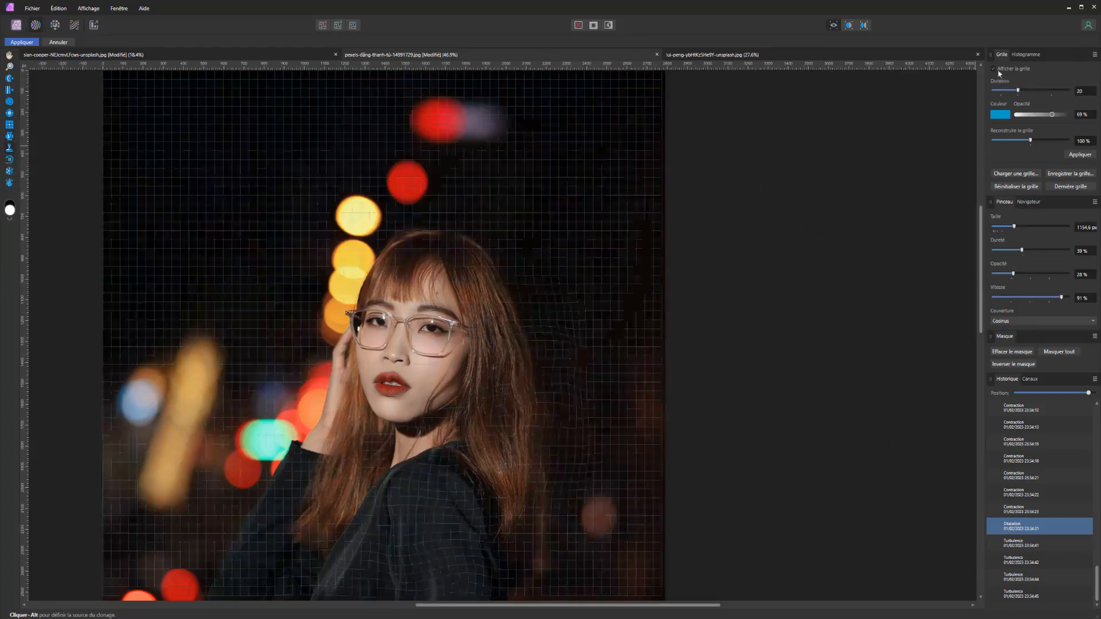
left_click(543, 376, "alt")
mouse_move(441, 349)
left_mouse_down()
mouse_move(381, 349)
mouse_move(393, 366)
left_mouse_up()
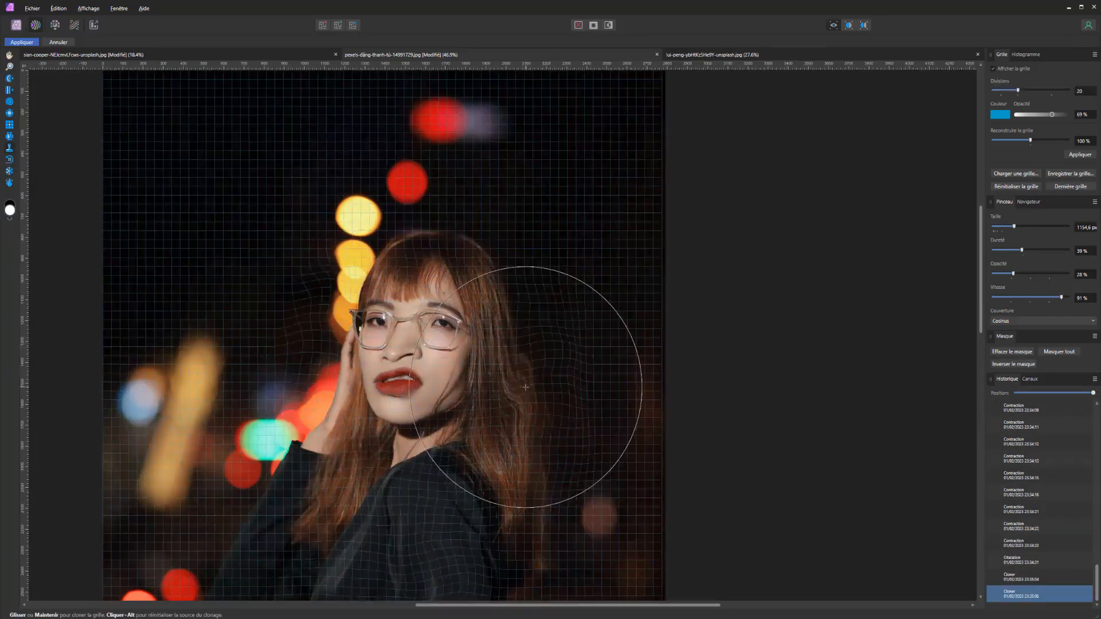
key("ctrl+z")
Clone the mesh distortion onto the dark background above the blue light, and undo the last two dabs near the lights
left_click(196, 180)
left_click(179, 373)
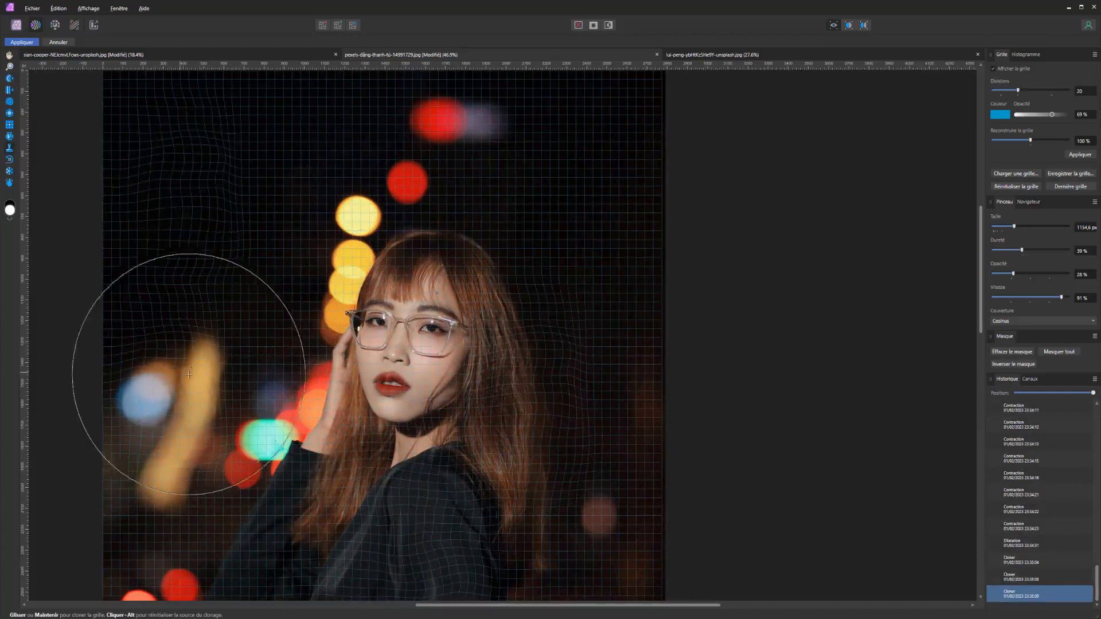
left_click(246, 327)
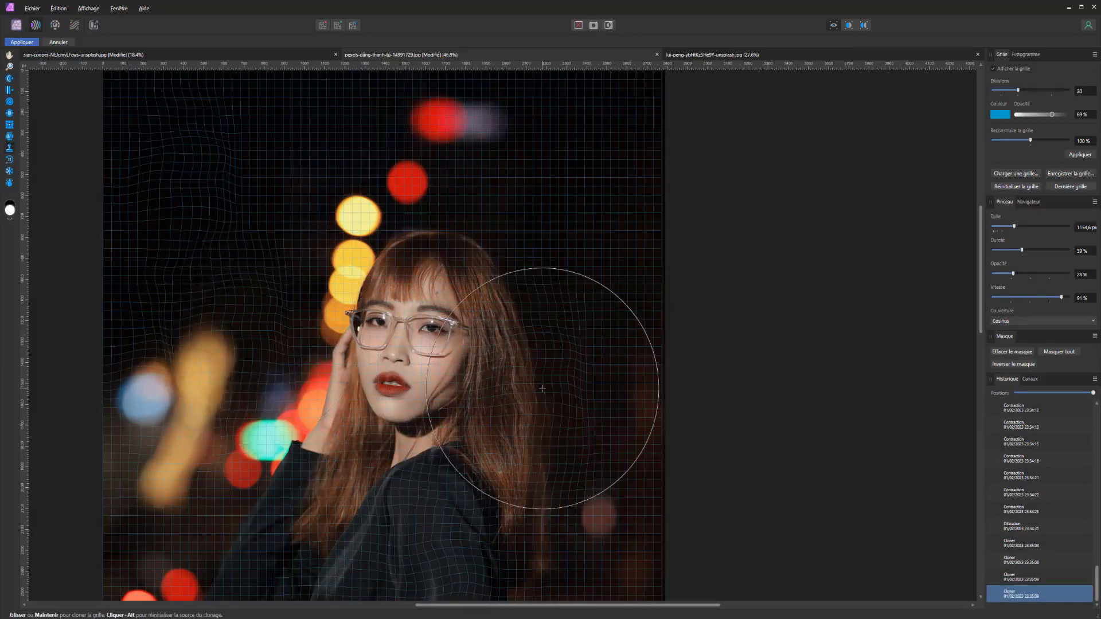
key("ctrl+z")
key("ctrl+z")
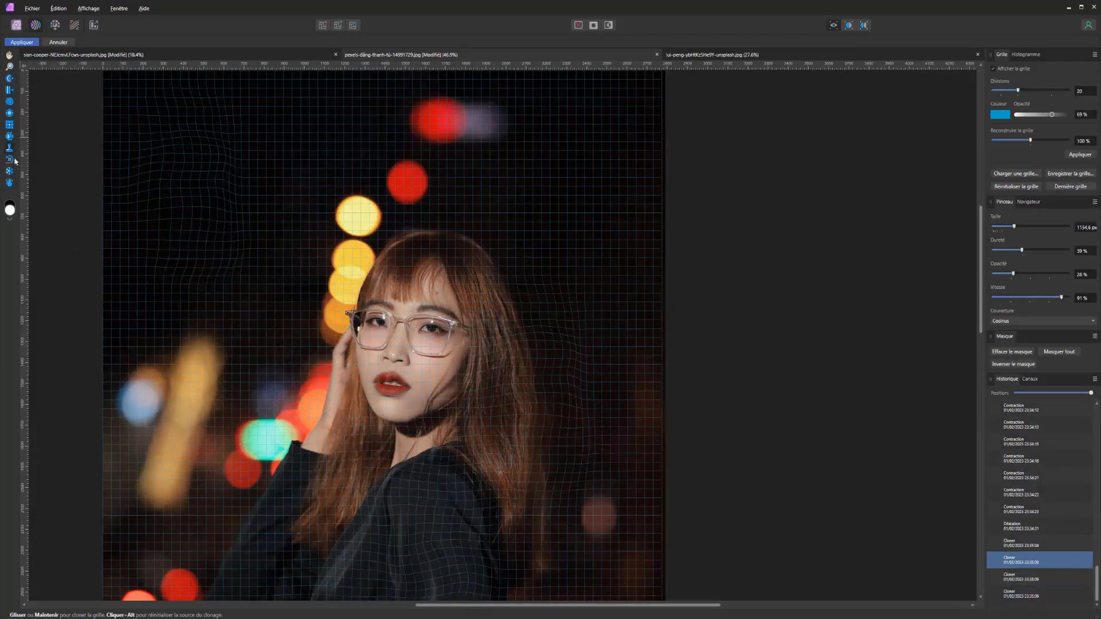
Restore the distorted mesh with the Reconstruct tool, and scrub the history back and forth, ending at the latest state
left_click(10, 162)
left_click(195, 258)
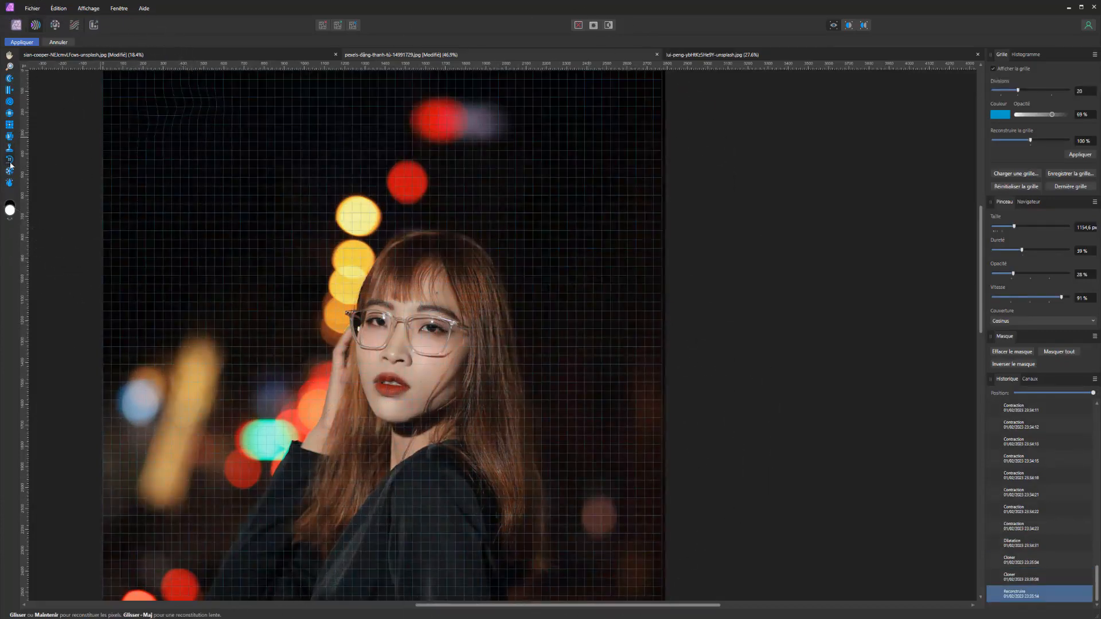
left_click(1068, 394)
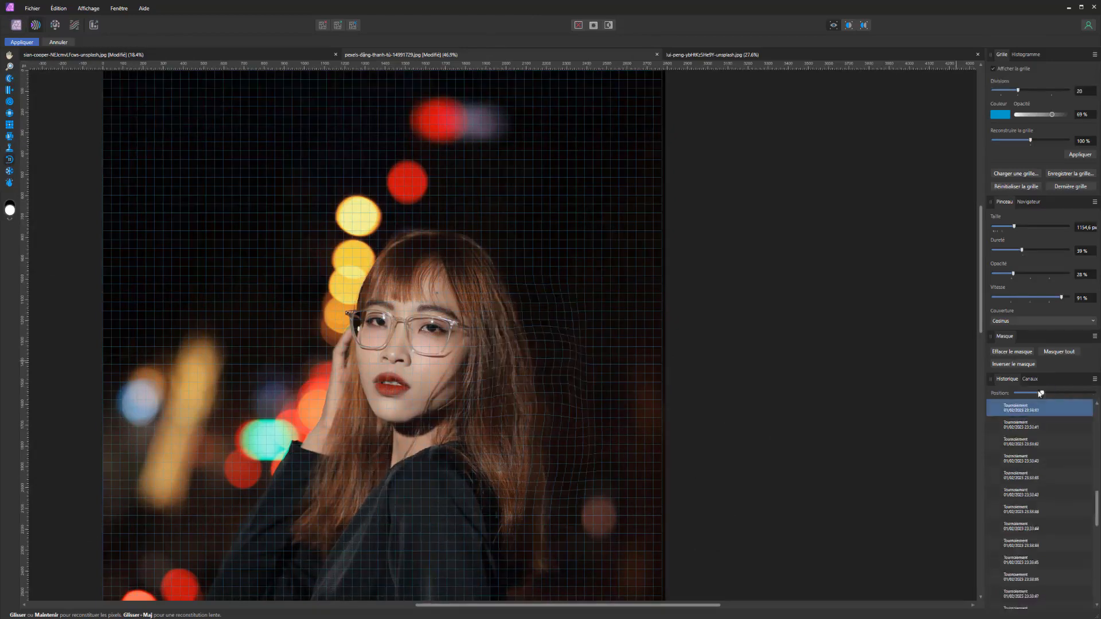
left_click_drag(1069, 384, 1098, 380)
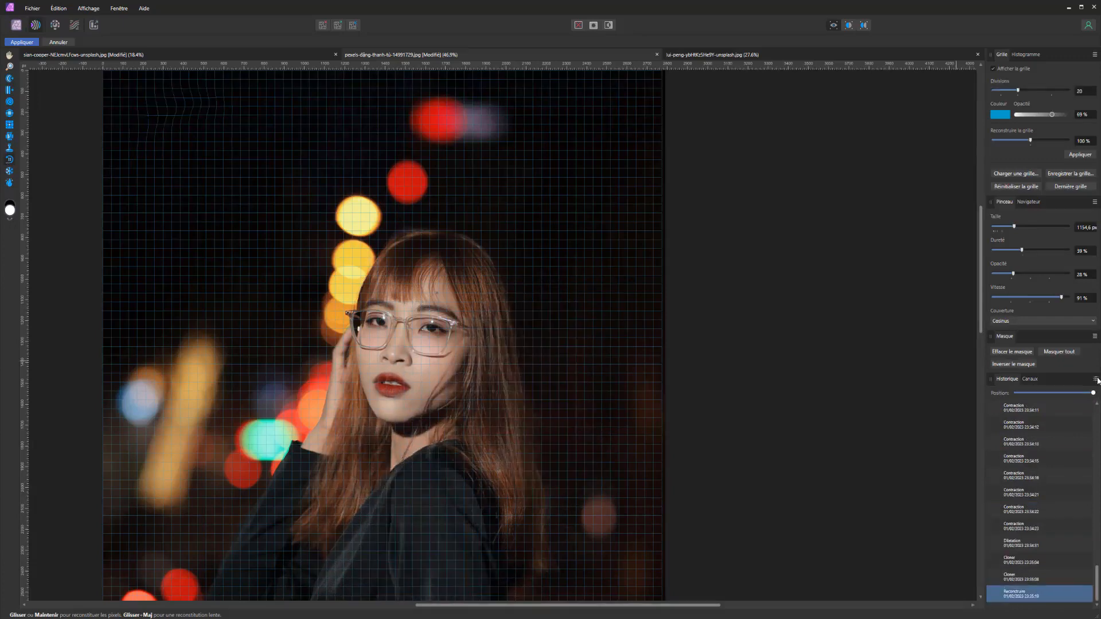
Hide the mesh and compare the history states before and after the reconstruction, ending on the last clone state
left_click(1029, 579)
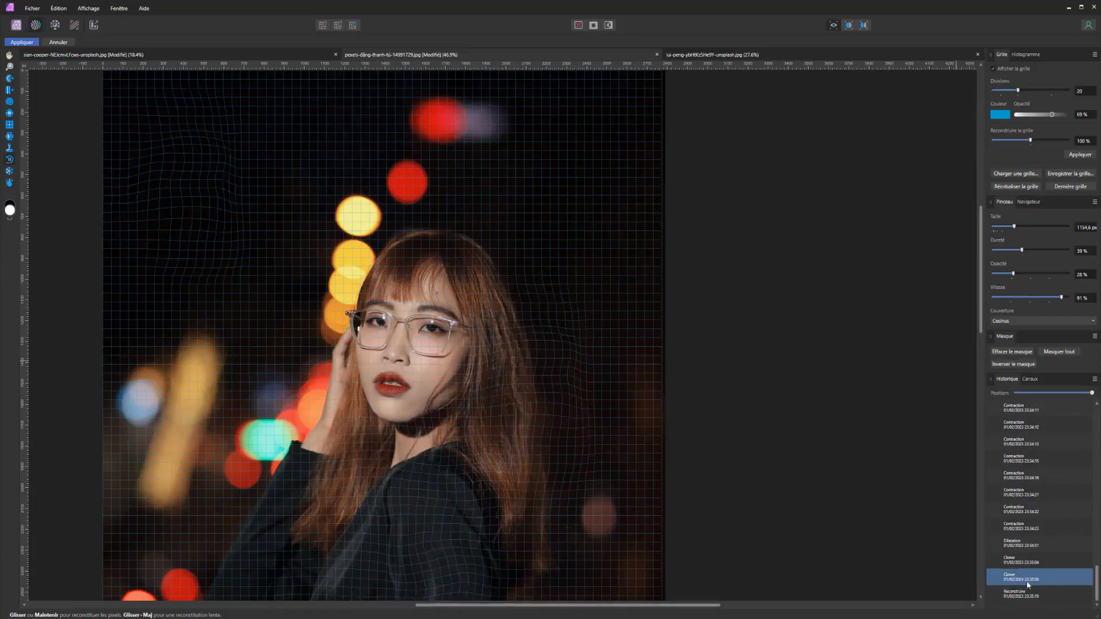
left_click(1018, 592)
left_click(993, 68)
left_click(1008, 581)
left_click(1014, 594)
left_click(1016, 580)
left_click(1022, 593)
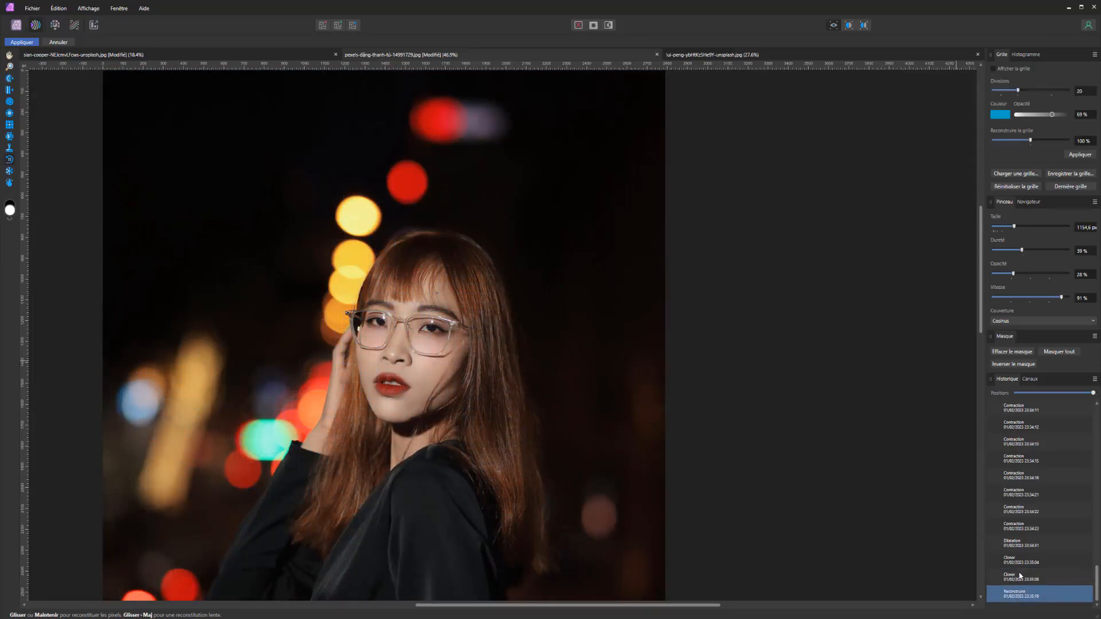
left_click(1020, 576)
left_click(1024, 596)
left_click(1026, 579)
left_click(1023, 598)
left_click(1018, 579)
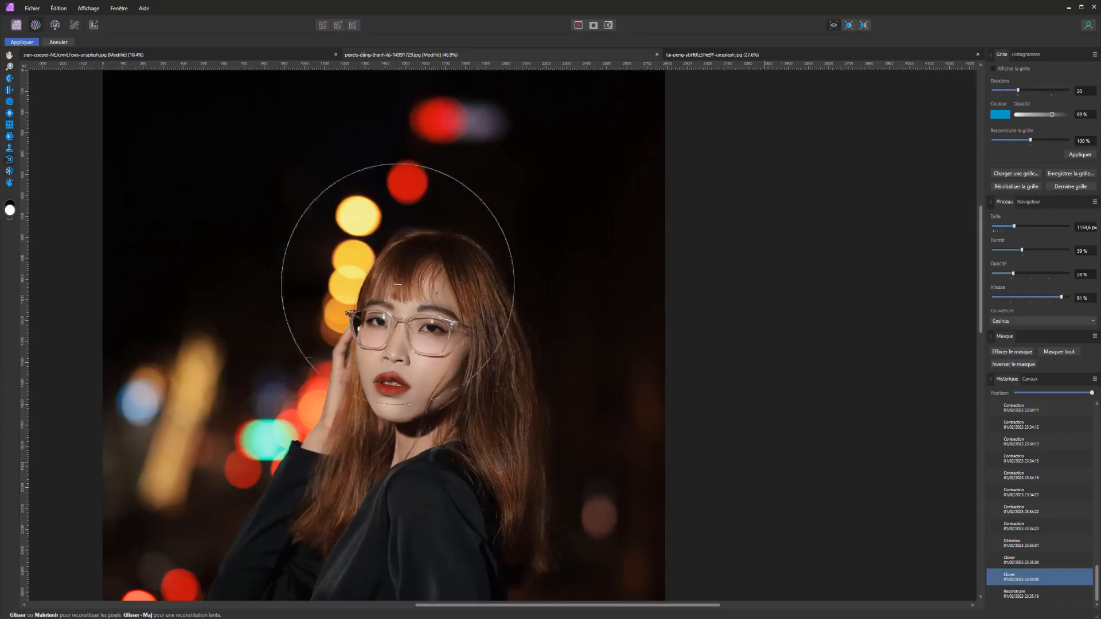
Freeze a large area over the blurred lights and dark background beside the face with the Freeze tool
left_click(10, 175)
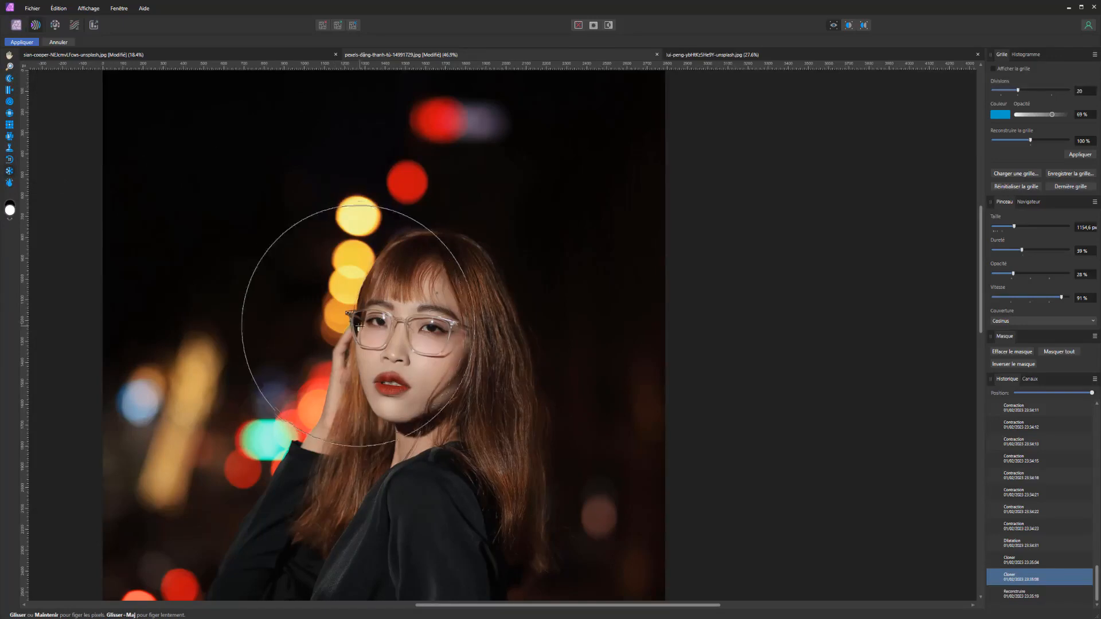
left_click(235, 225)
mouse_move(207, 357)
left_mouse_down()
mouse_move(194, 333)
mouse_move(78, 304)
left_mouse_up()
mouse_move(319, 232)
left_mouse_down()
mouse_move(333, 259)
mouse_move(288, 420)
left_mouse_up()
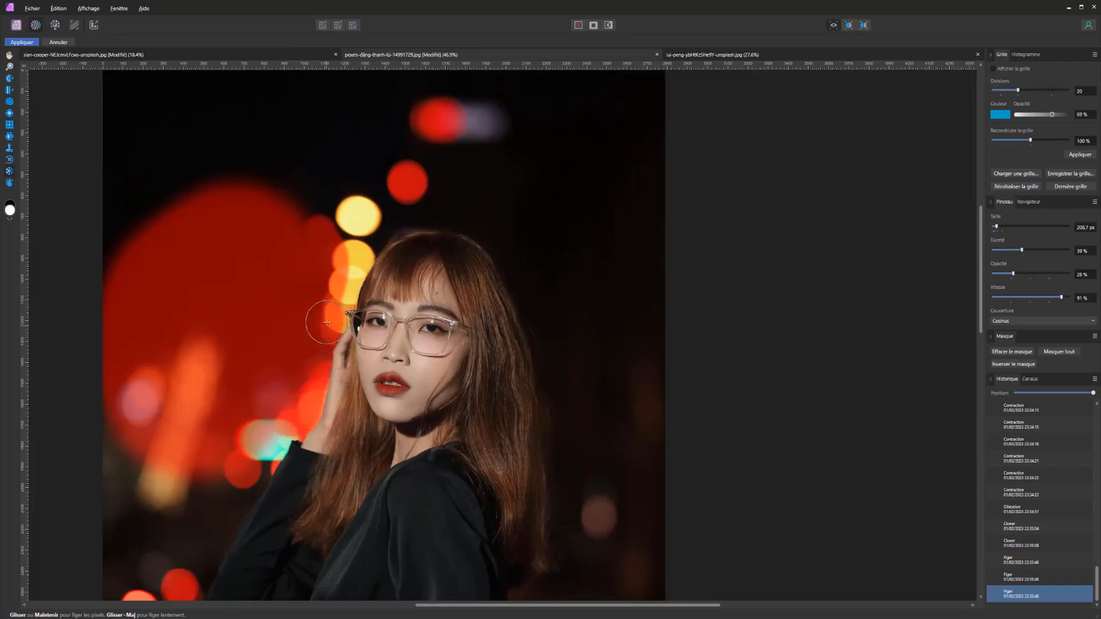
Try Push Forward strokes from the face and hair toward the frozen area, and undo the strokes that distort the face
left_click(10, 79)
mouse_move(241, 343)
left_mouse_down()
mouse_move(298, 343)
mouse_move(259, 348)
left_mouse_up()
left_click_drag(345, 351, 261, 343)
mouse_move(367, 350)
left_mouse_down()
mouse_move(200, 326)
mouse_move(263, 342)
left_mouse_up()
left_click_drag(472, 369, 277, 317)
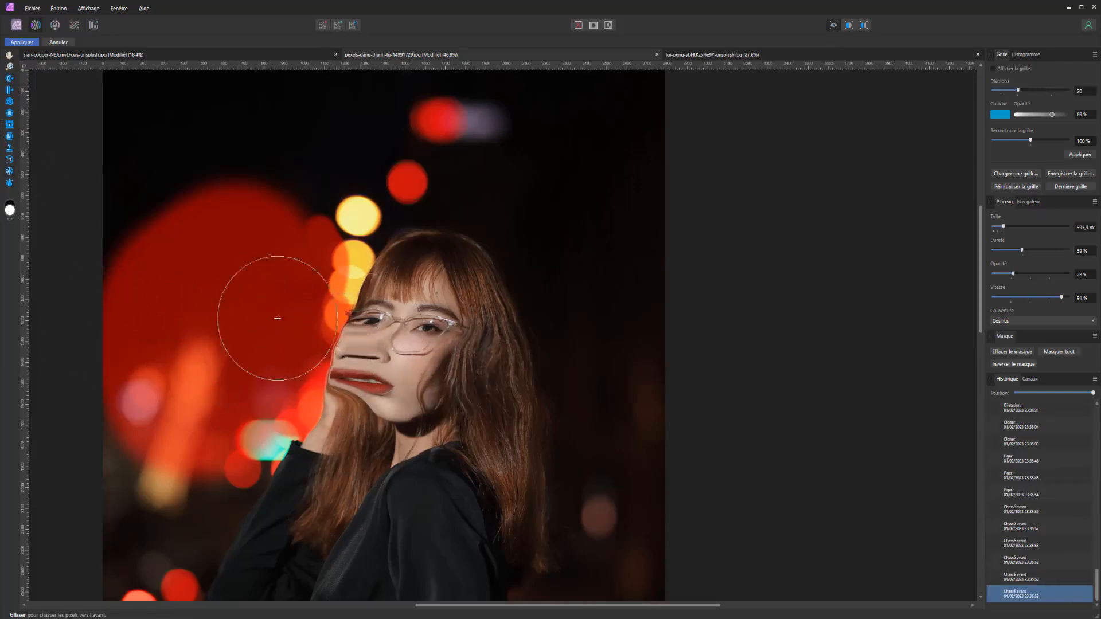
left_click_drag(504, 355, 266, 345)
key("ctrl+z")
key("ctrl+z")
key("ctrl+z")
key("ctrl+z")
key("ctrl+z")
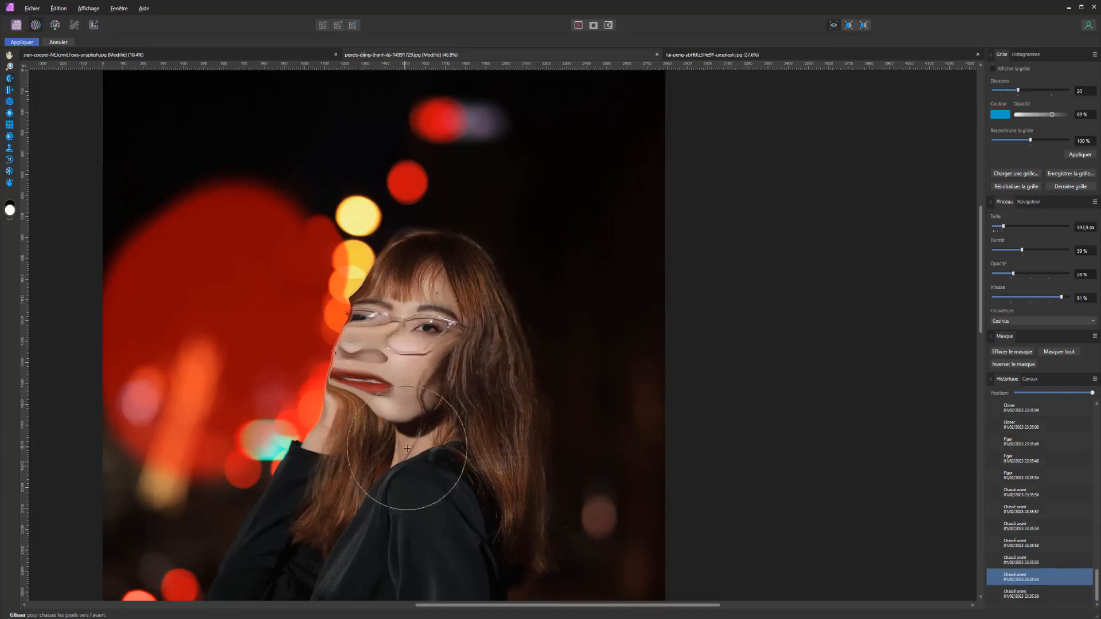
key("ctrl+z")
Push from the hair across the frozen area, undo and redo that stroke, and add a short push over the turquoise light
mouse_move(491, 405)
left_mouse_down()
mouse_move(406, 373)
mouse_move(287, 369)
left_mouse_up()
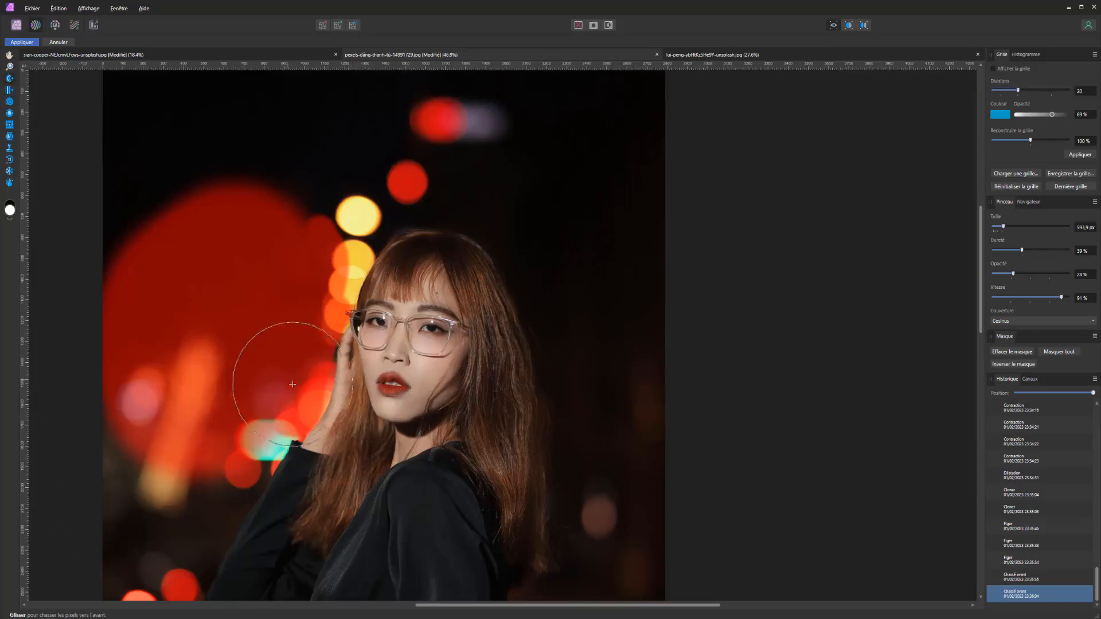
key("ctrl+z")
key("ctrl+y")
left_click_drag(283, 439, 291, 438)
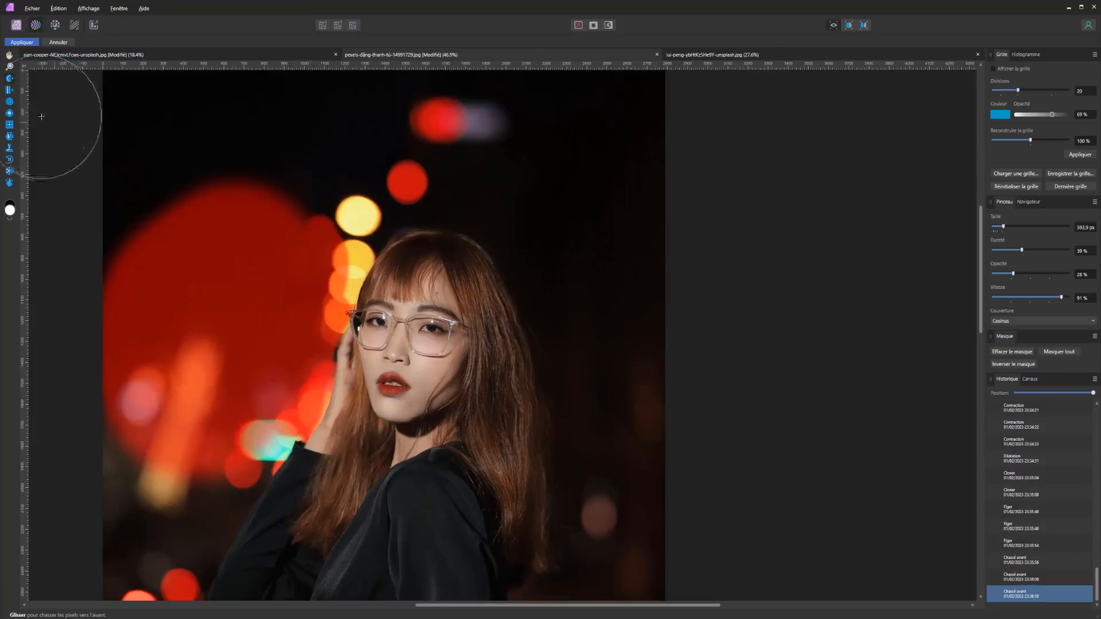
Thaw most of the frozen area with the Thaw tool, and scrub the history back to the early states
mouse_move(327, 184)
left_mouse_down()
mouse_move(128, 258)
mouse_move(86, 508)
mouse_move(186, 588)
left_mouse_up()
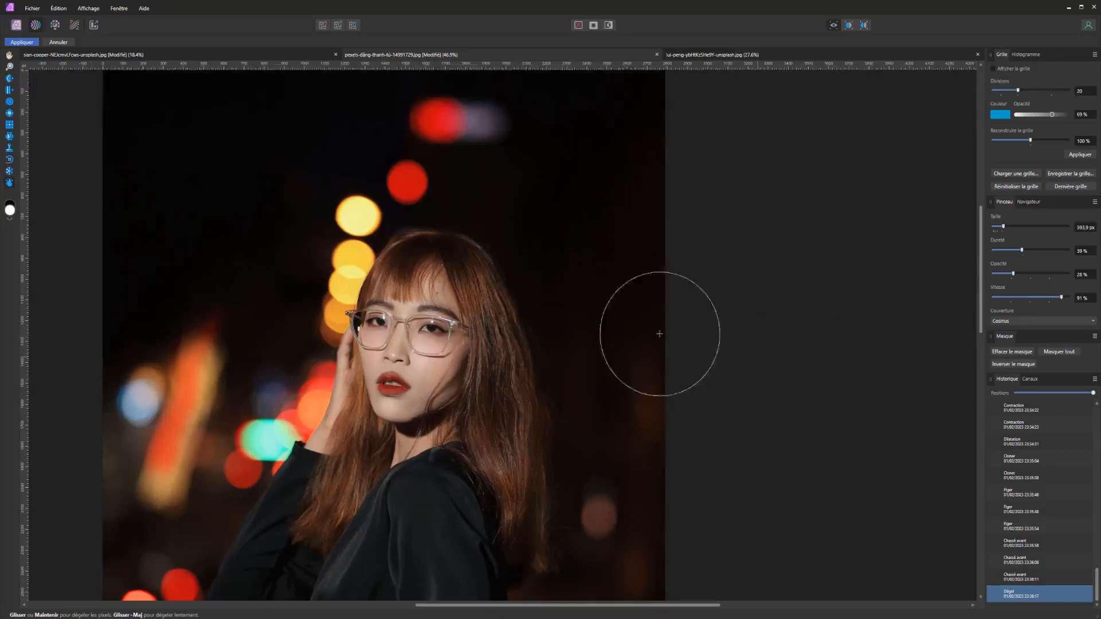
scroll(438, 361, "down", 4)
scroll(439, 361, "up", 2)
scroll(458, 415, "down", 1)
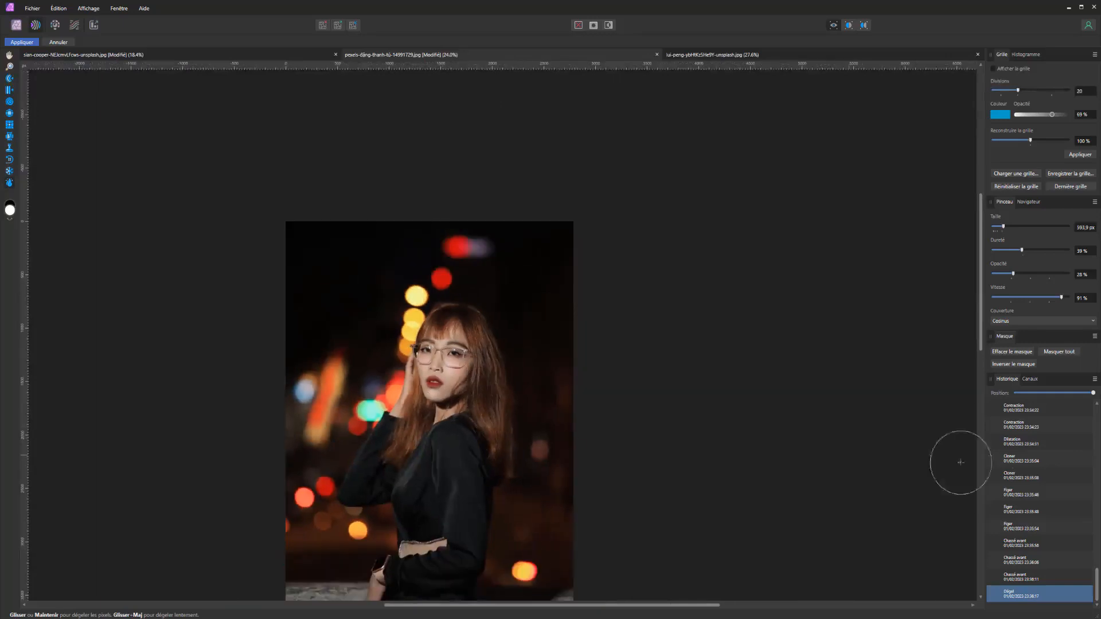
left_click(1064, 393)
left_click_drag(1064, 394, 999, 388)
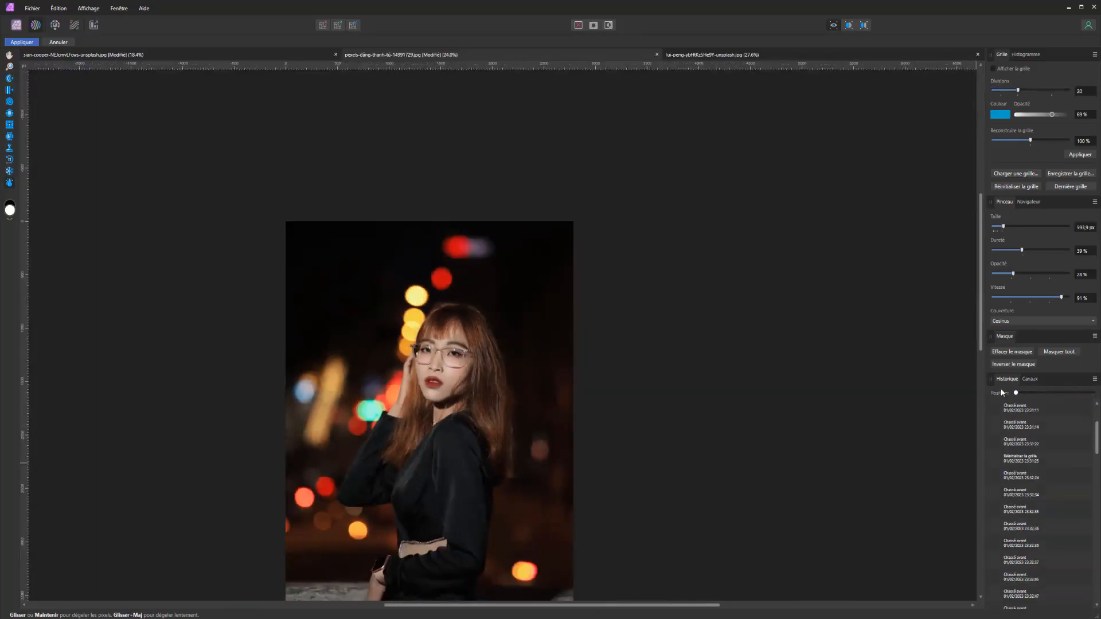
Open the white dog photo in the Liquify workspace, and push the sides of its body with brush sizes up to 1323.7 px
left_click(698, 56)
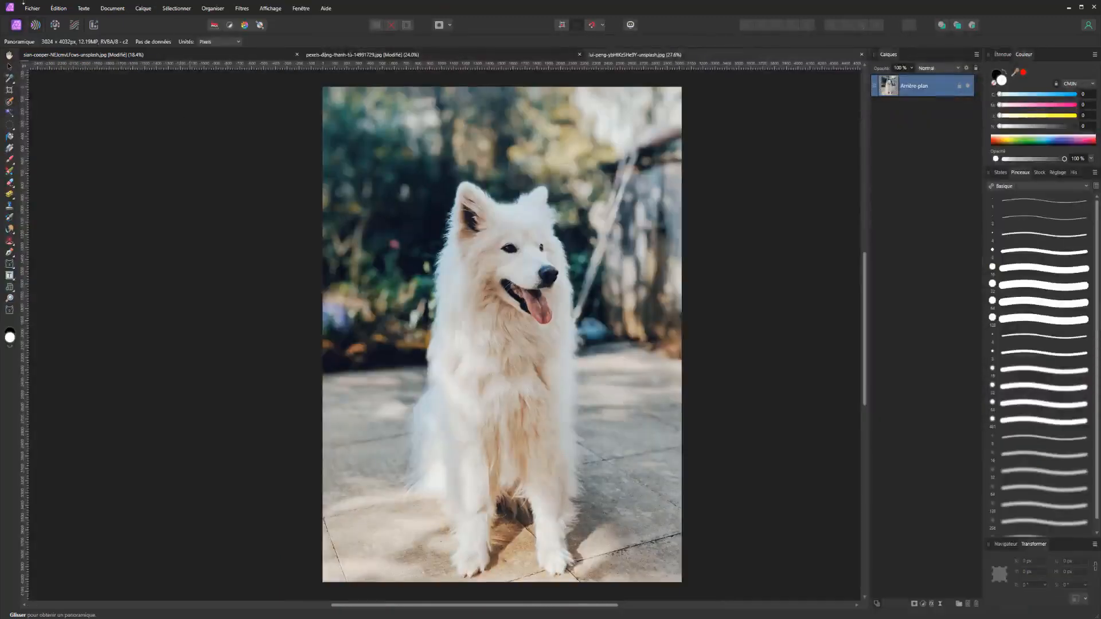
left_click(35, 25)
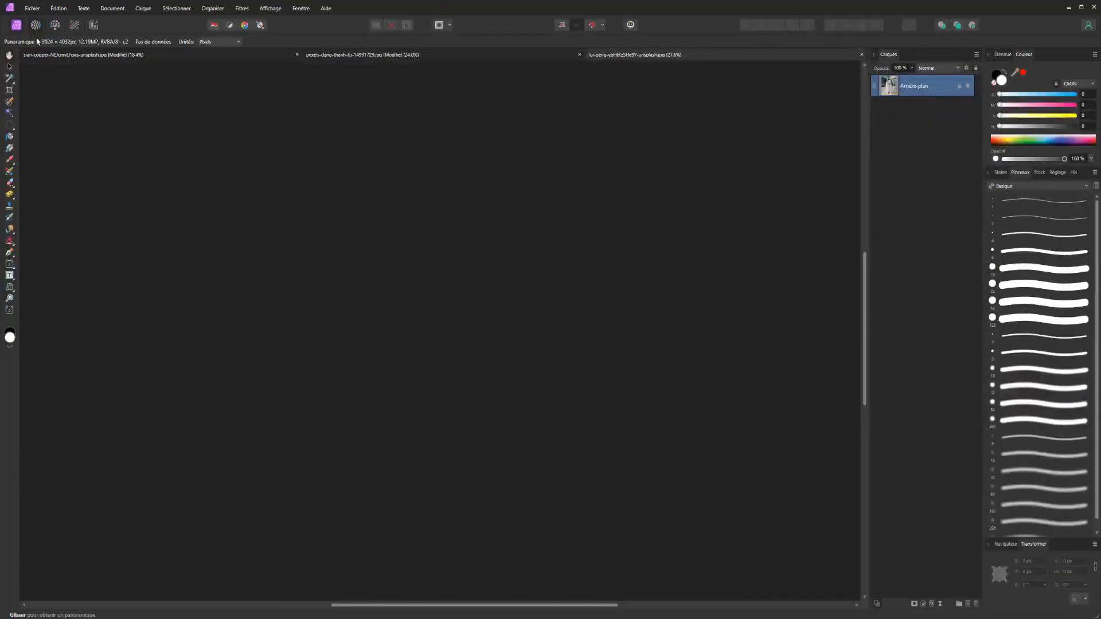
left_click_drag(578, 334, 605, 324)
key("bracketright")
key("bracketright")
key("bracketright")
left_click_drag(553, 385, 555, 376)
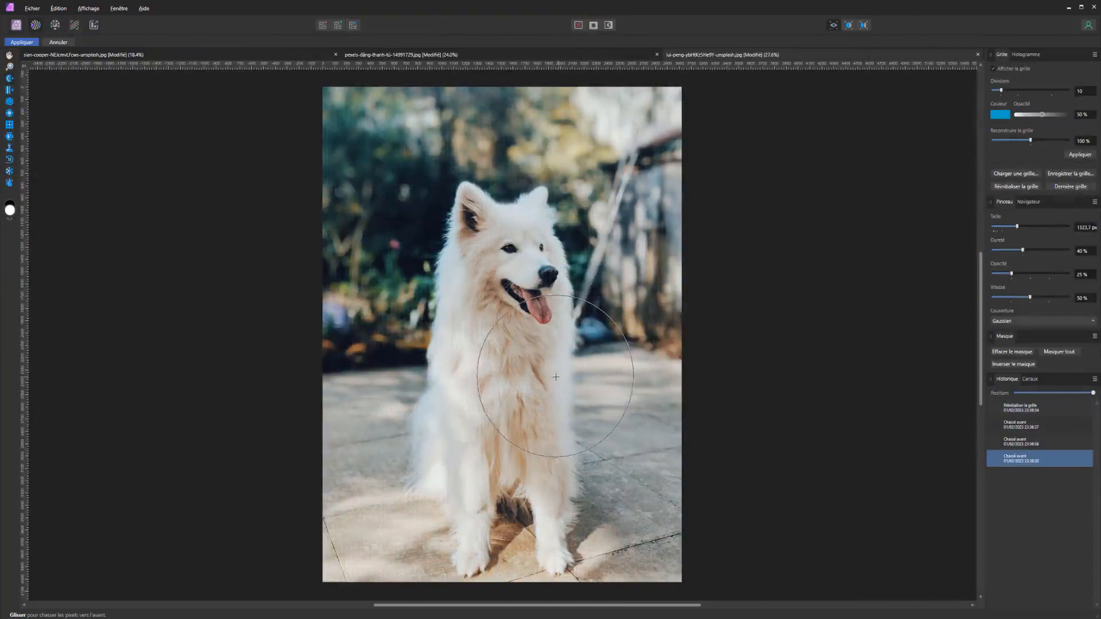
left_click_drag(395, 383, 418, 380)
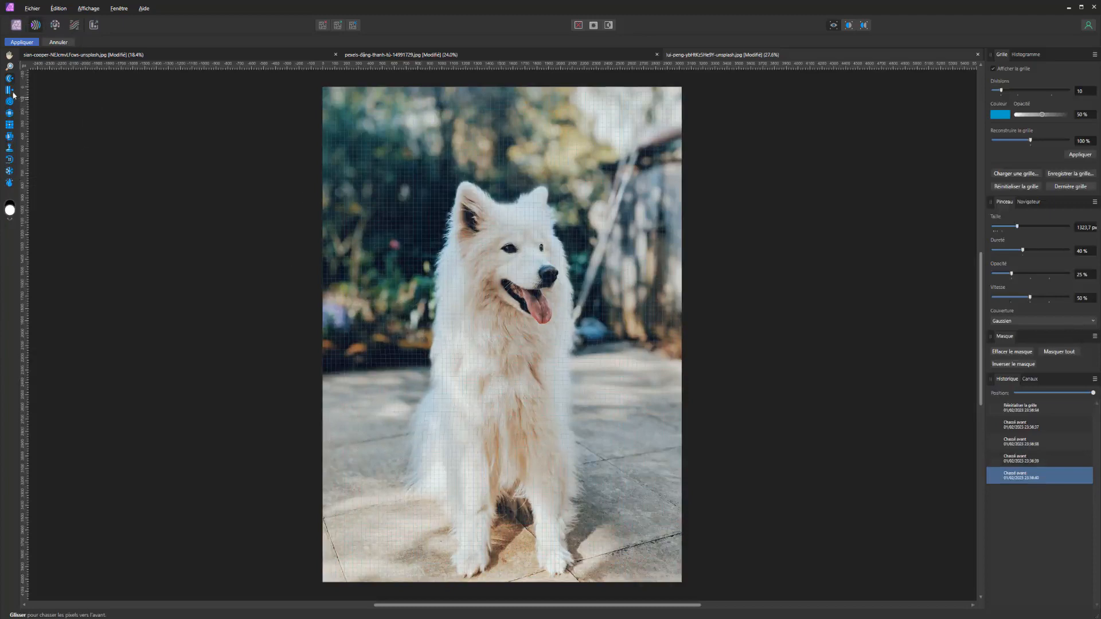
Apply several dabs of the Pinch tool over the dog's head and muzzle
left_click(10, 113)
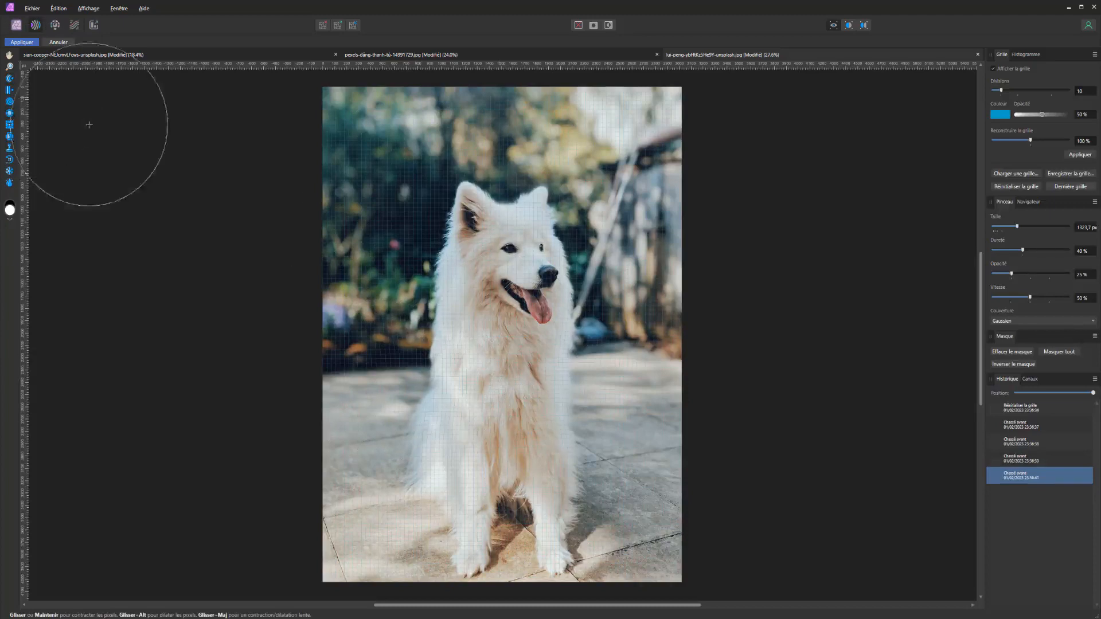
left_click(517, 274)
left_click(517, 274)
left_click(533, 274)
left_click(537, 275)
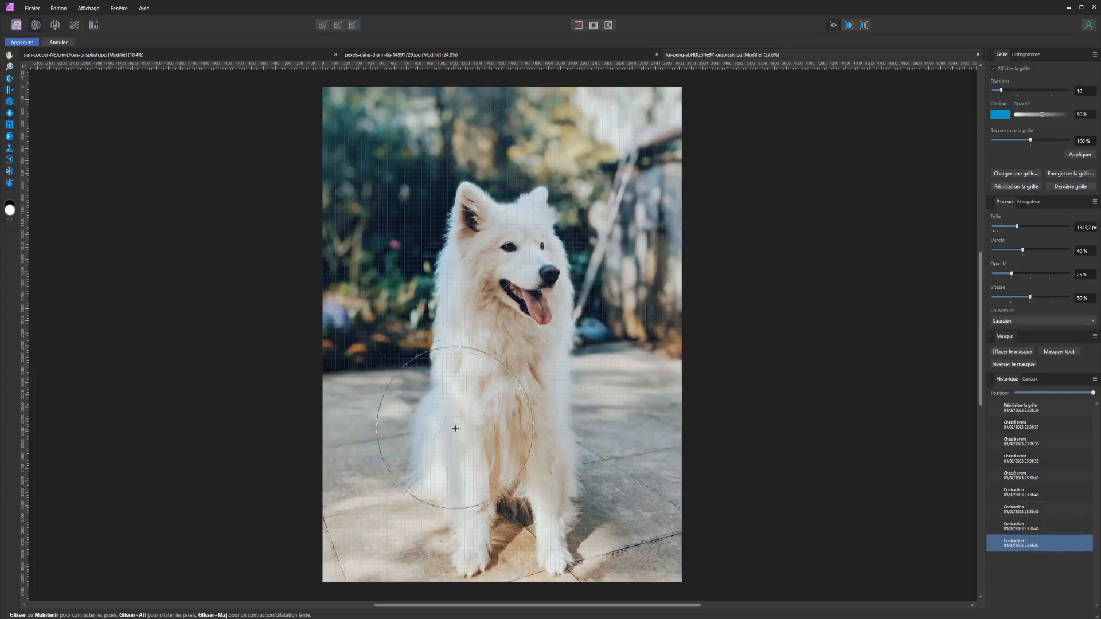
left_click(505, 291)
left_click(523, 262)
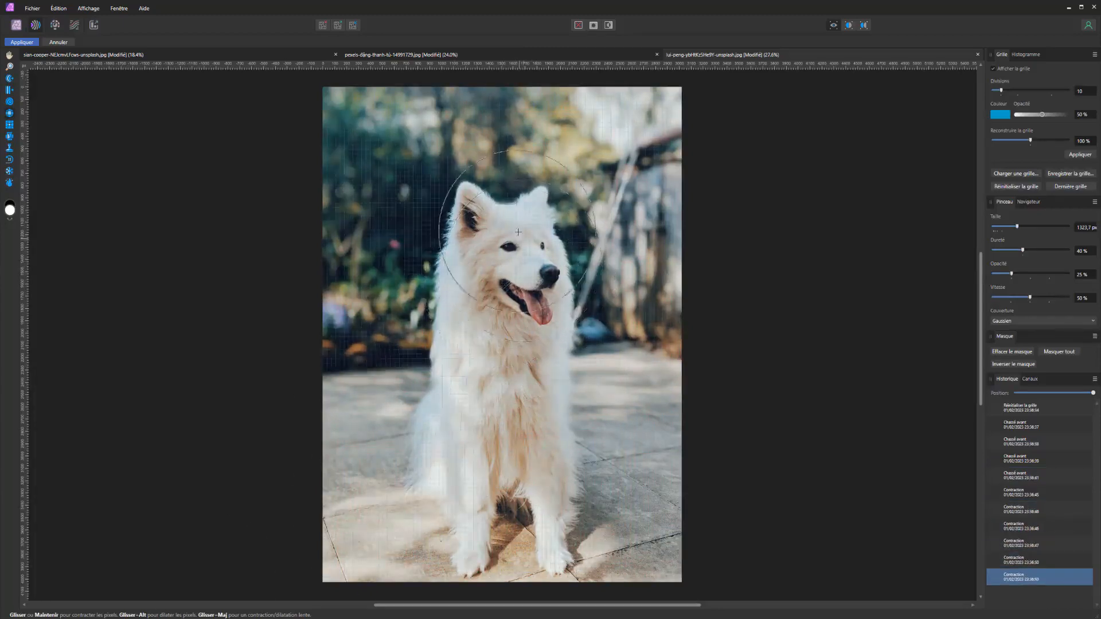
Reduce the brush size to 158.7 px and apply Pinch tool dabs to the dog's two eyes
scroll(512, 257, "up", 5)
left_click_drag(506, 271, 218, 268)
left_click_drag(781, 319, 559, 278)
left_click_drag(690, 283, 676, 281)
left_click(507, 268)
mouse_move(538, 245)
left_mouse_down()
mouse_move(528, 229)
mouse_move(279, 210)
left_mouse_up()
left_click(479, 229)
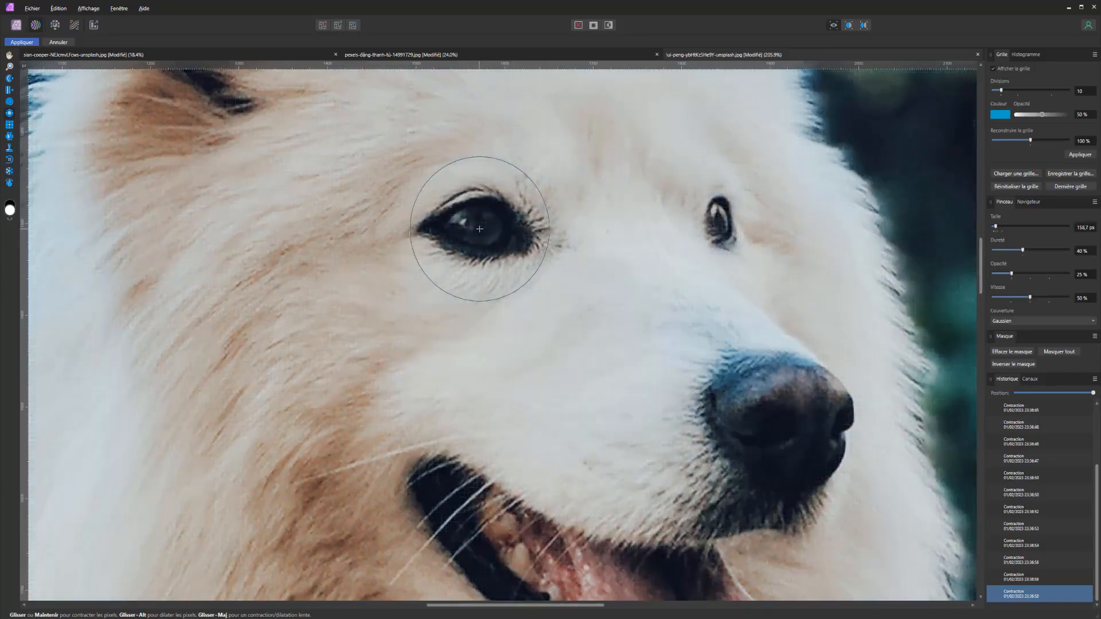
left_click(720, 233)
left_click(718, 232)
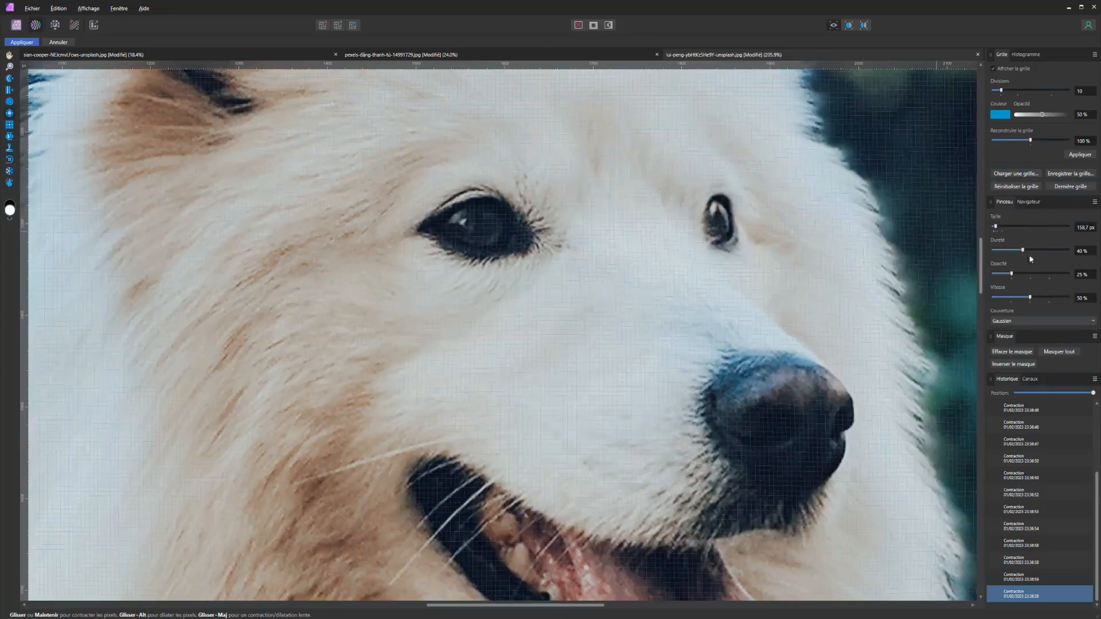
Set the brush opacity to 47% and apply further Pinch tool dabs to the dog's smaller, far eye
left_click_drag(1031, 276, 1028, 276)
left_click(705, 219)
left_click(710, 219)
Inspect the whole dog and compare the edits by scrubbing the history, ending at the latest state
scroll(493, 227, "down", 8)
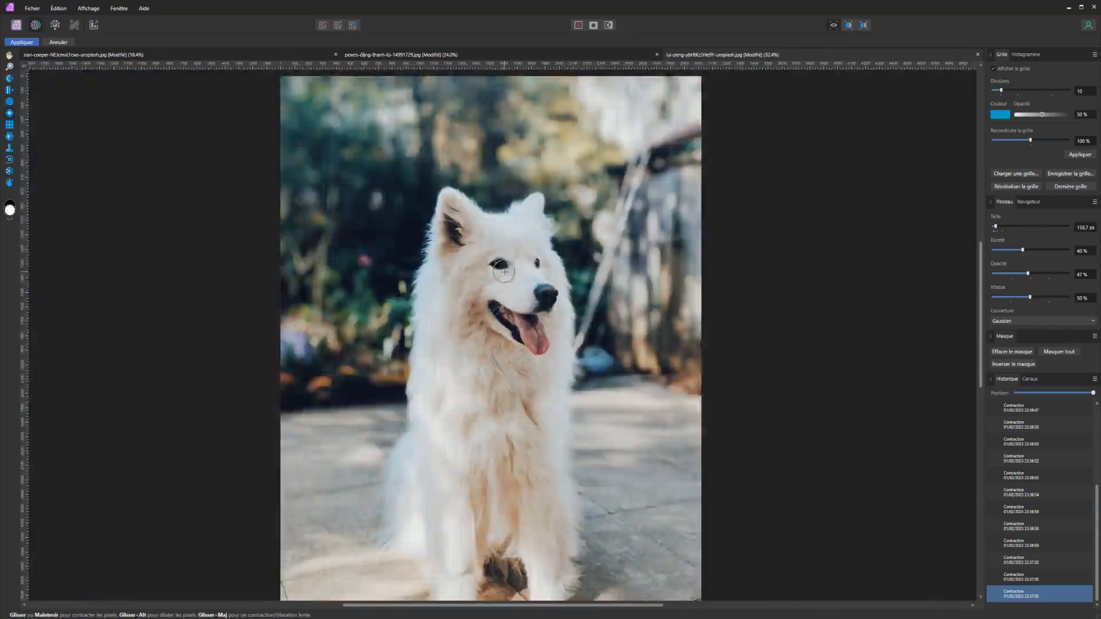
scroll(521, 310, "up", 1)
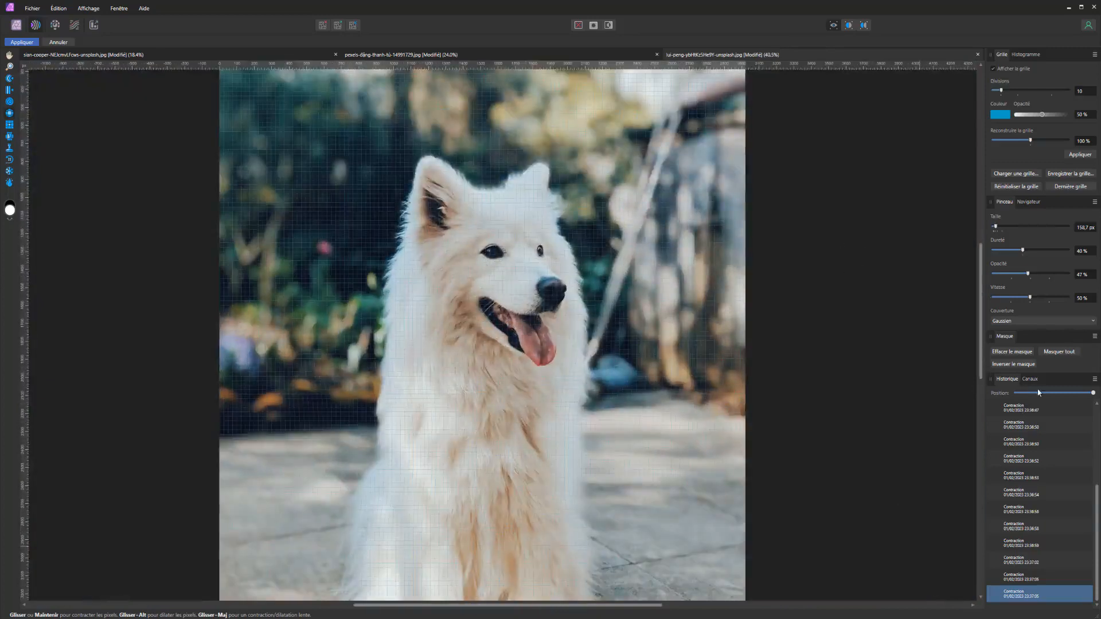
mouse_move(1094, 393)
left_mouse_down()
mouse_move(950, 388)
mouse_move(1099, 392)
mouse_move(852, 368)
mouse_move(1075, 354)
mouse_move(1098, 366)
mouse_move(904, 363)
mouse_move(975, 384)
mouse_move(1100, 392)
left_mouse_up()
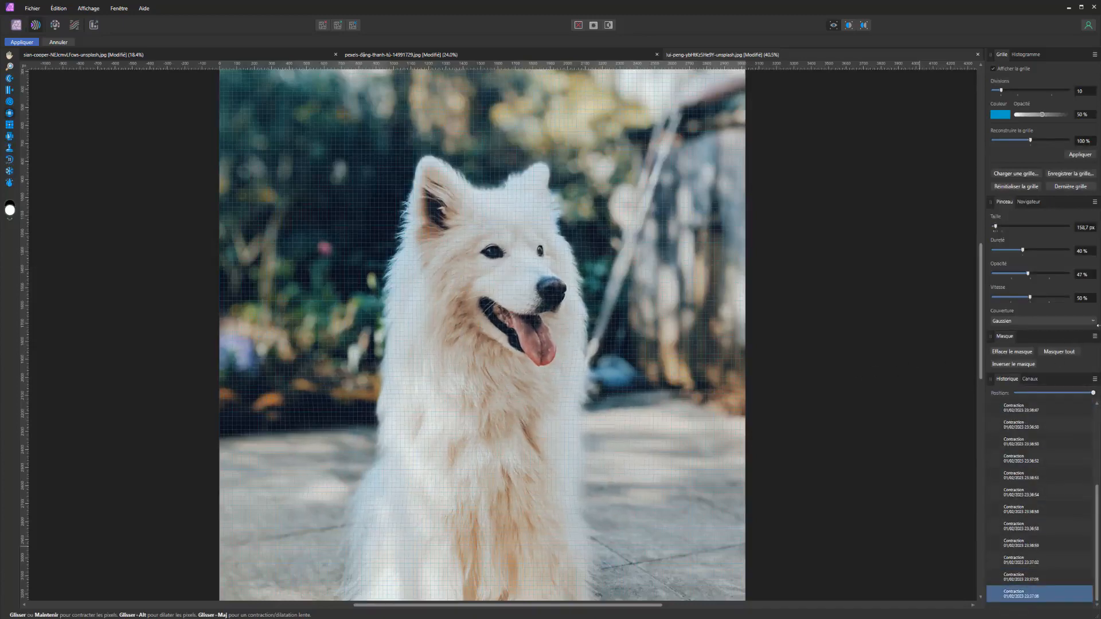